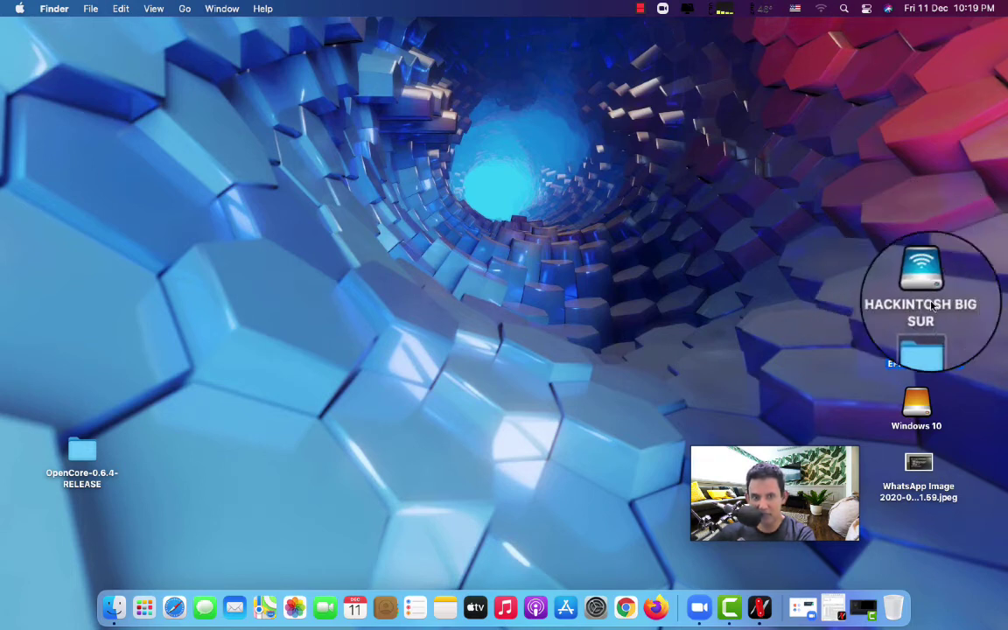
Mount the EFI partition in Terminal with "sudo diskutil mount EFI", enter the account password, and close the Terminal window
click(147, 602)
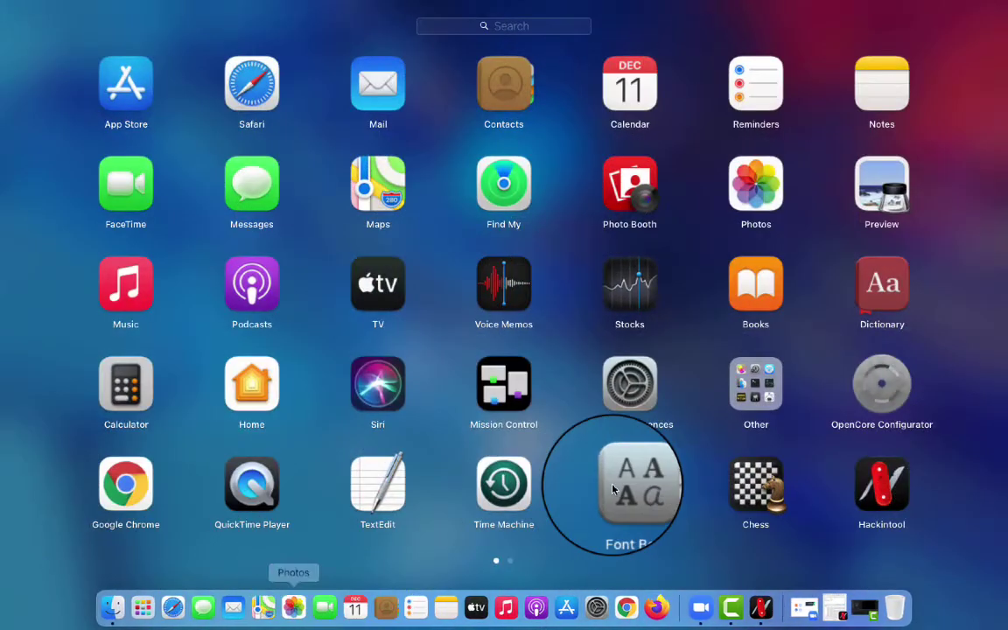
click(758, 399)
click(647, 230)
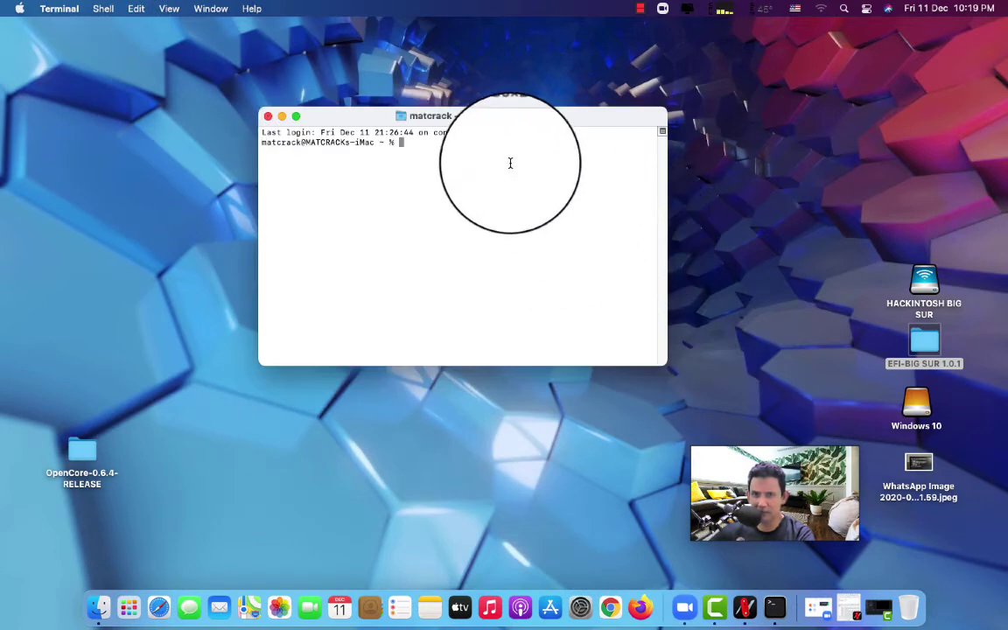
text(sudo)
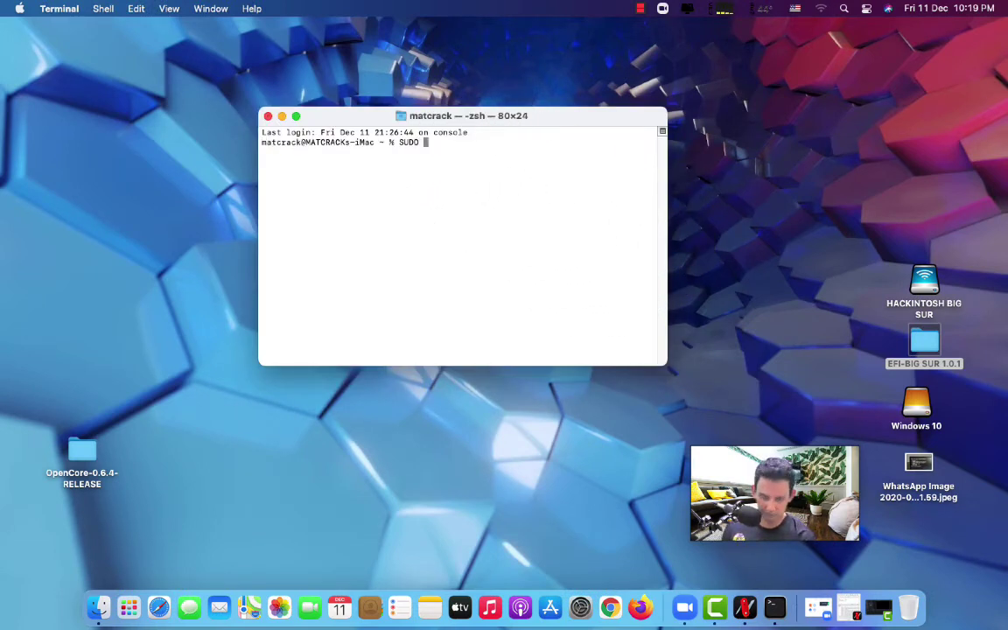
key(BackSpace)
key(BackSpace)
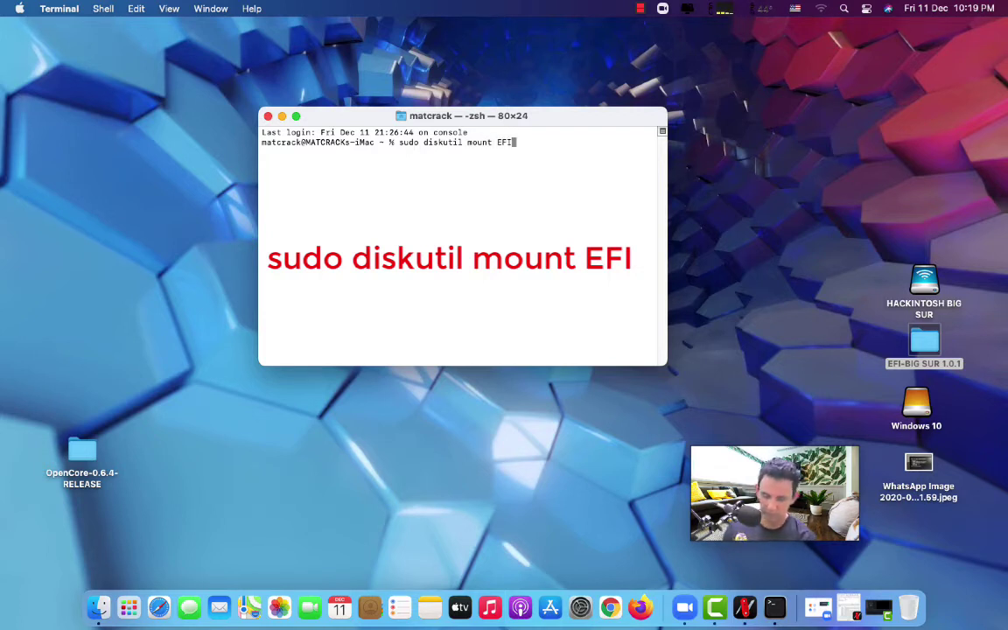
click(472, 185)
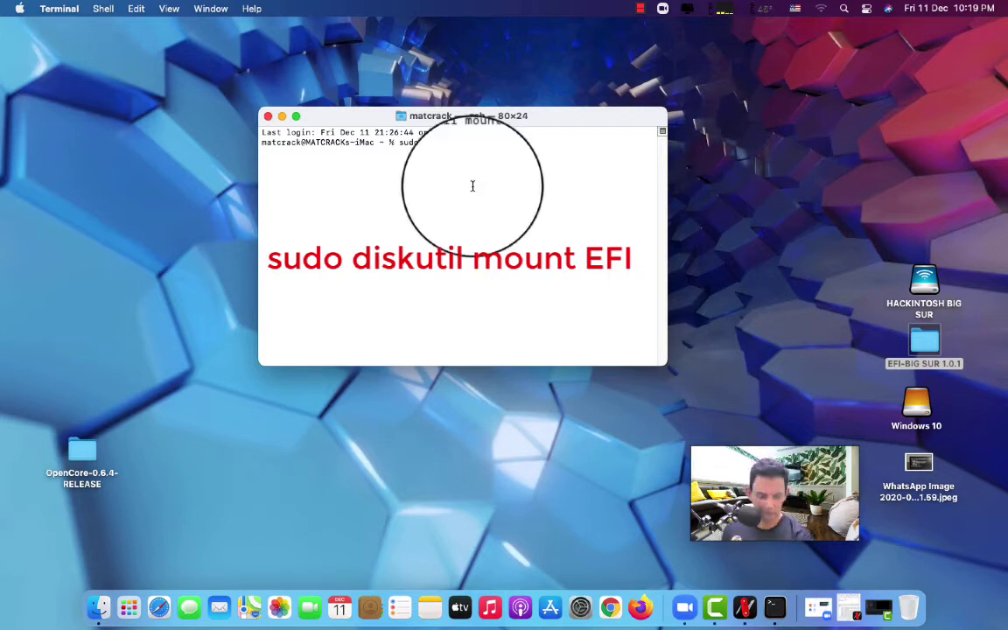
key(Return)
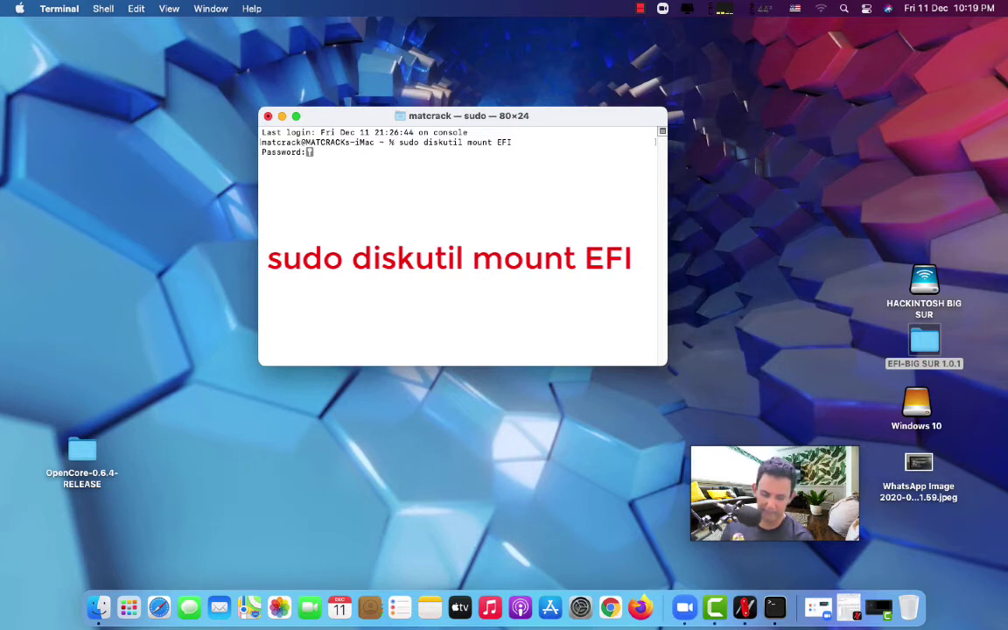
key(Return)
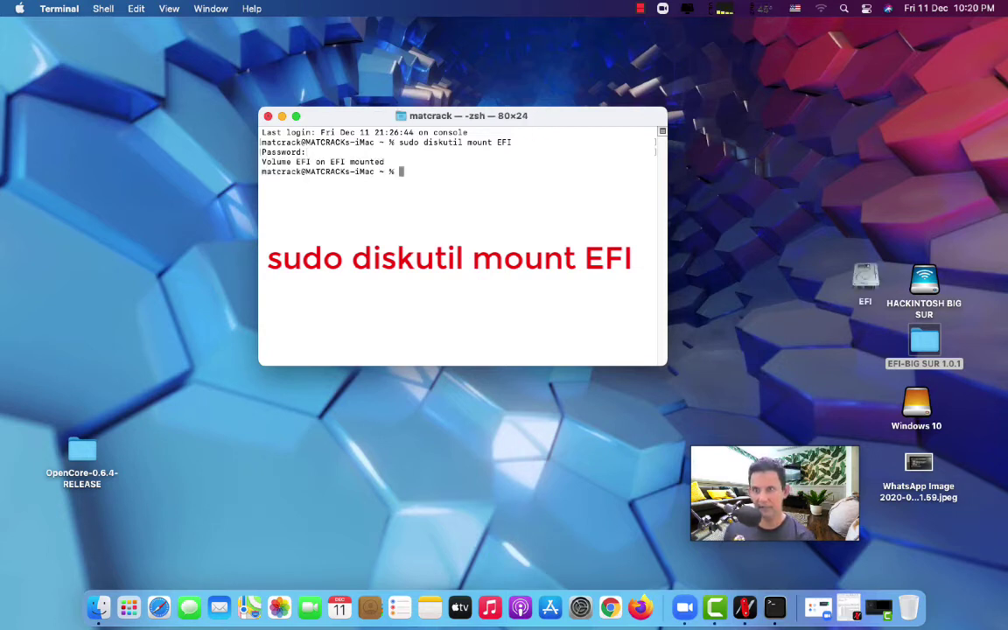
mouse_move(862, 281)
mouse_down()
mouse_move(855, 252)
mouse_move(872, 242)
mouse_move(865, 289)
mouse_up()
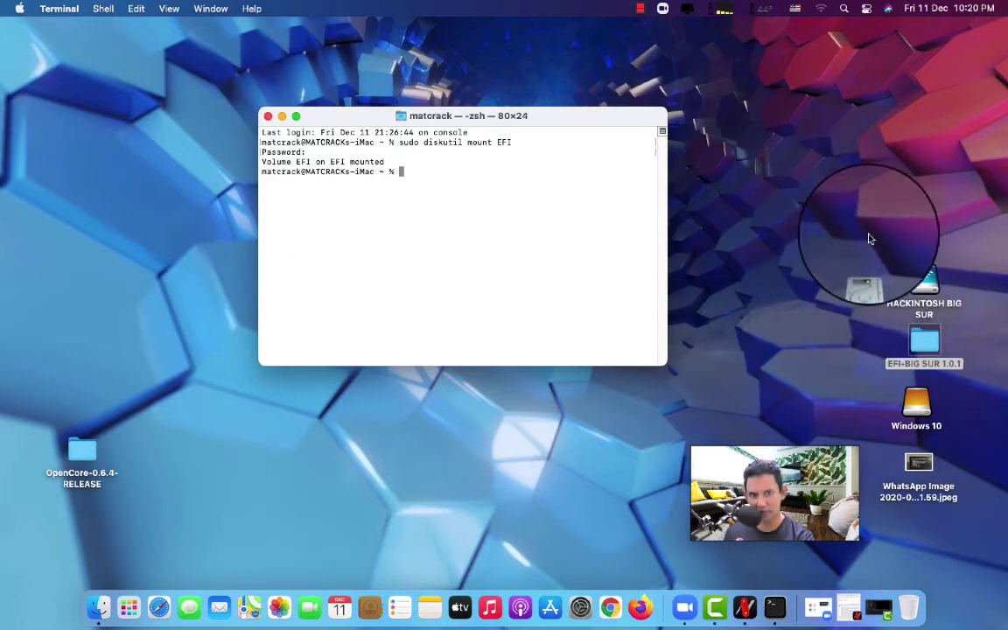
click(269, 117)
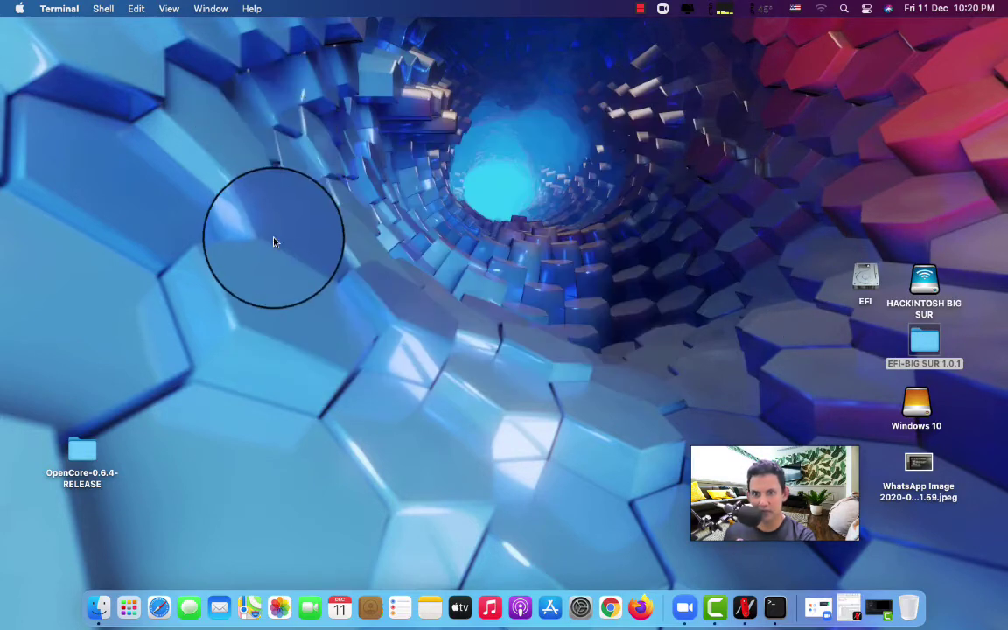
Copy the EFI folder from the mounted EFI volume to the desktop and place the copy in open space beside the drive icons
double_click(864, 289)
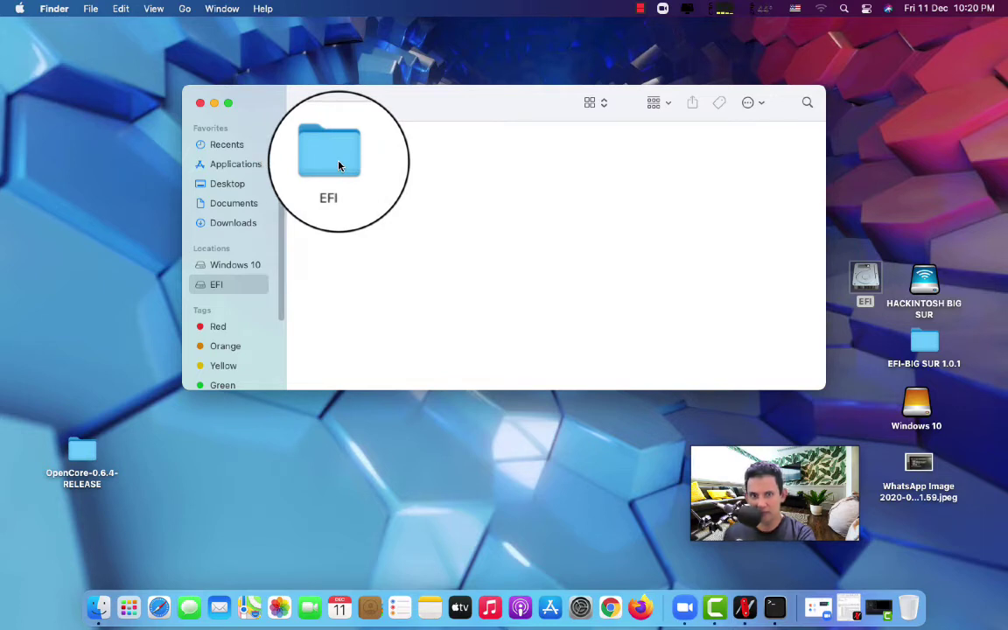
right_click(338, 166)
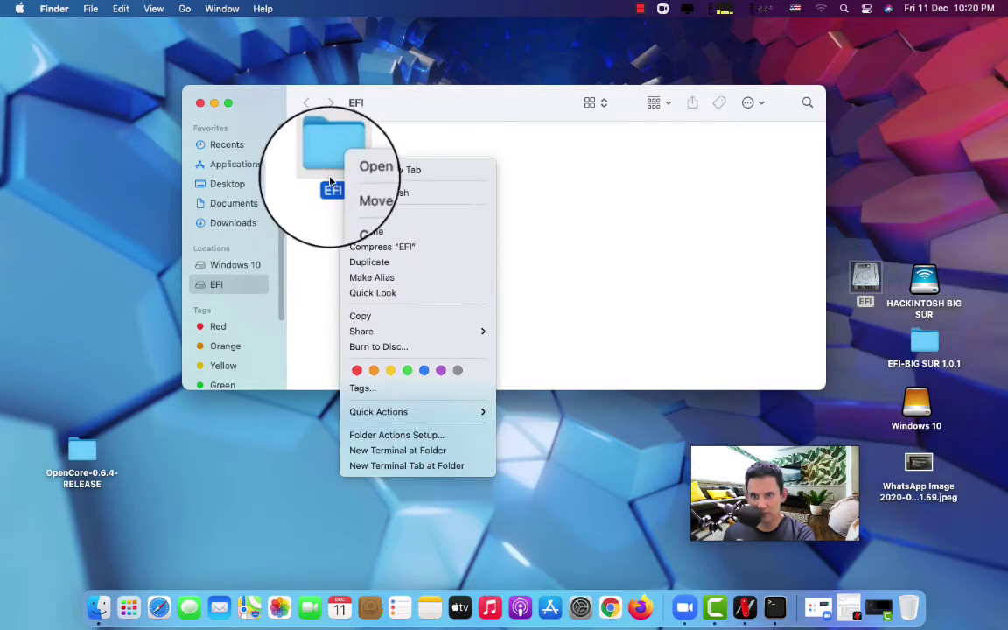
click(392, 320)
right_click(528, 427)
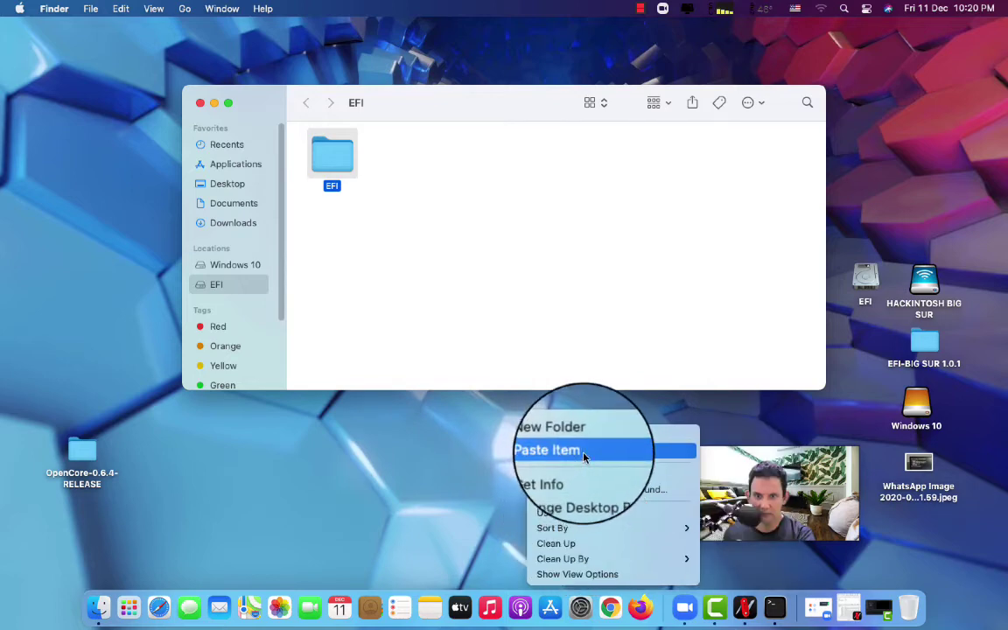
click(582, 451)
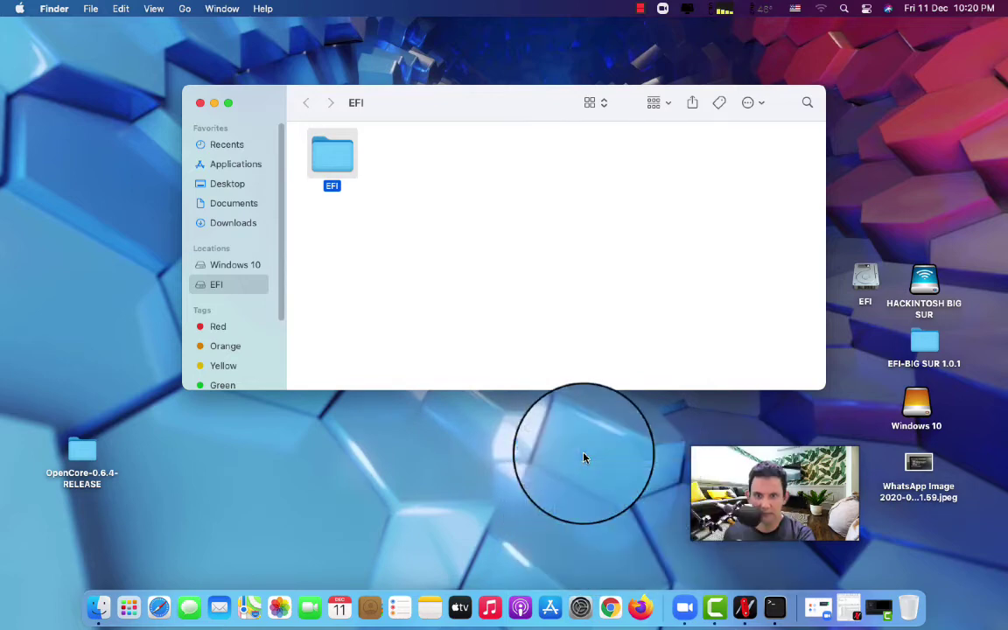
click(200, 105)
drag(962, 40, 774, 328)
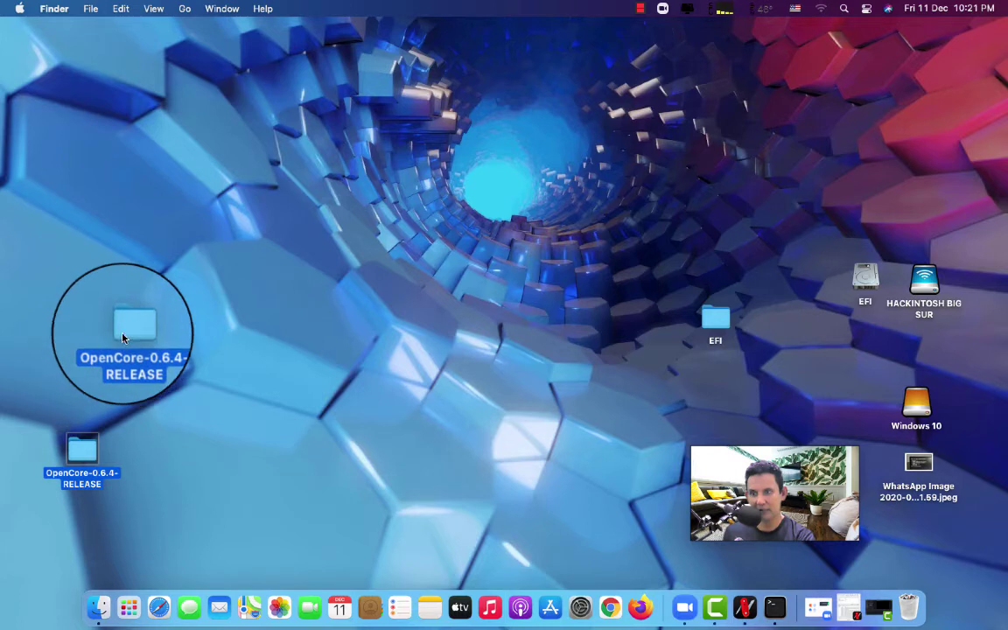
Open the OpenCore-0.6.4-RELEASE folder and the desktop EFI folder in separate windows arranged side by side
drag(123, 328, 127, 337)
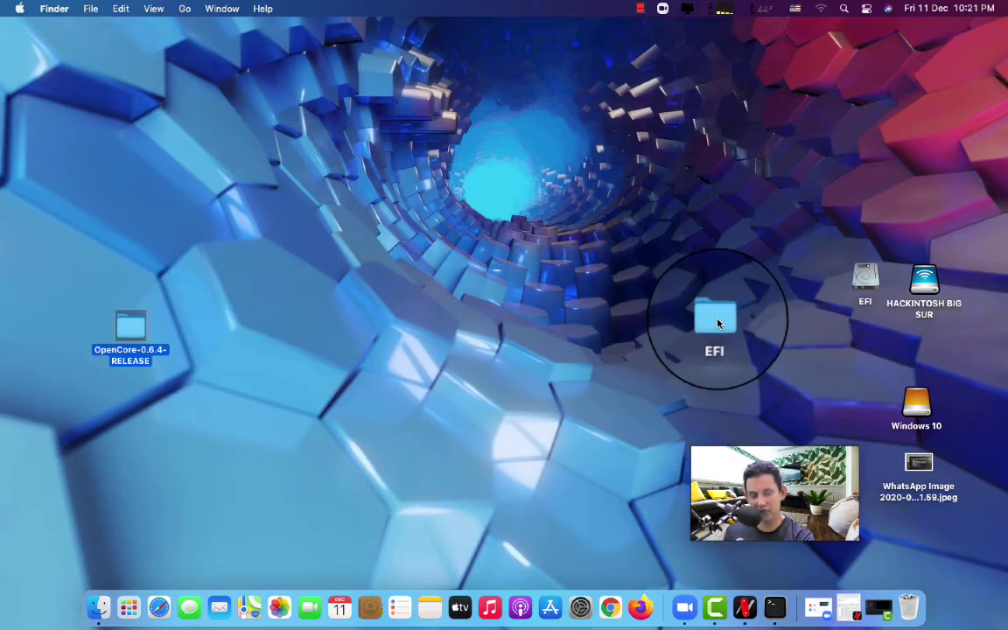
double_click(130, 332)
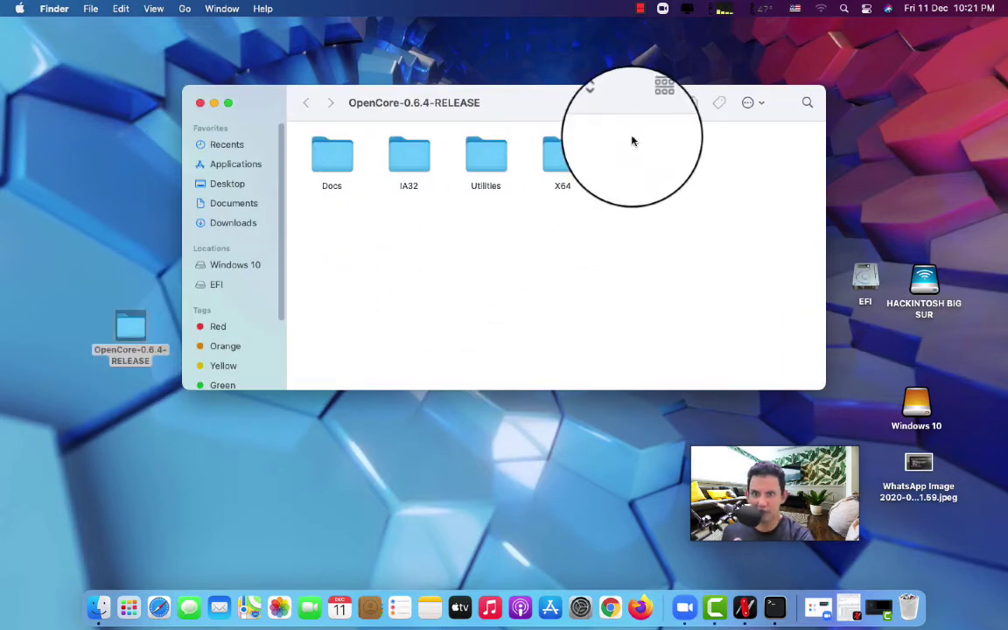
drag(668, 104, 482, 147)
double_click(713, 318)
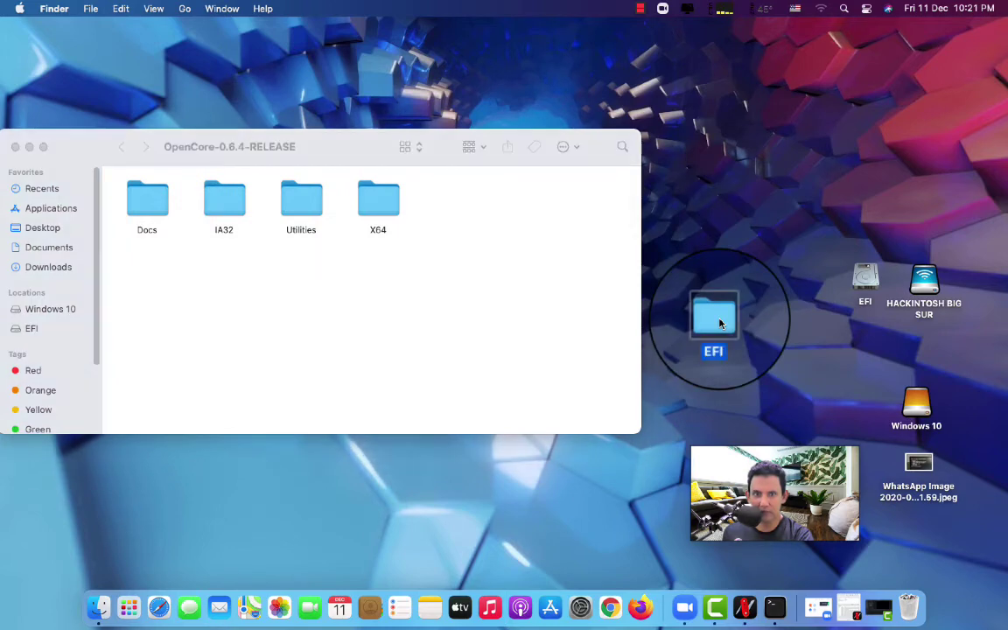
drag(288, 161, 757, 148)
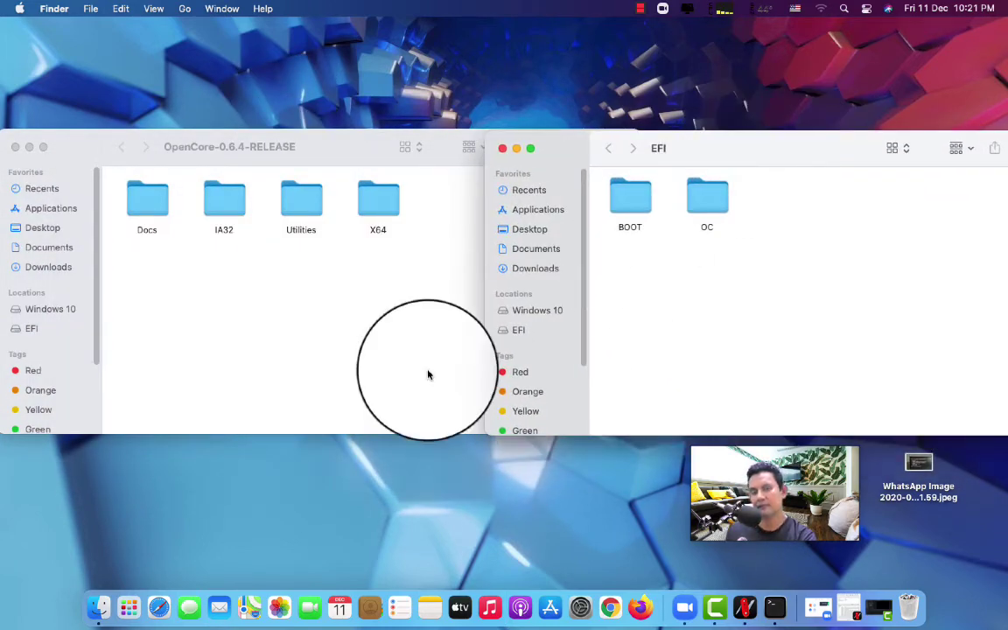
Open the EFI folder inside X64 of the OpenCore release and move its window clear of the desktop EFI window
click(375, 201)
double_click(374, 202)
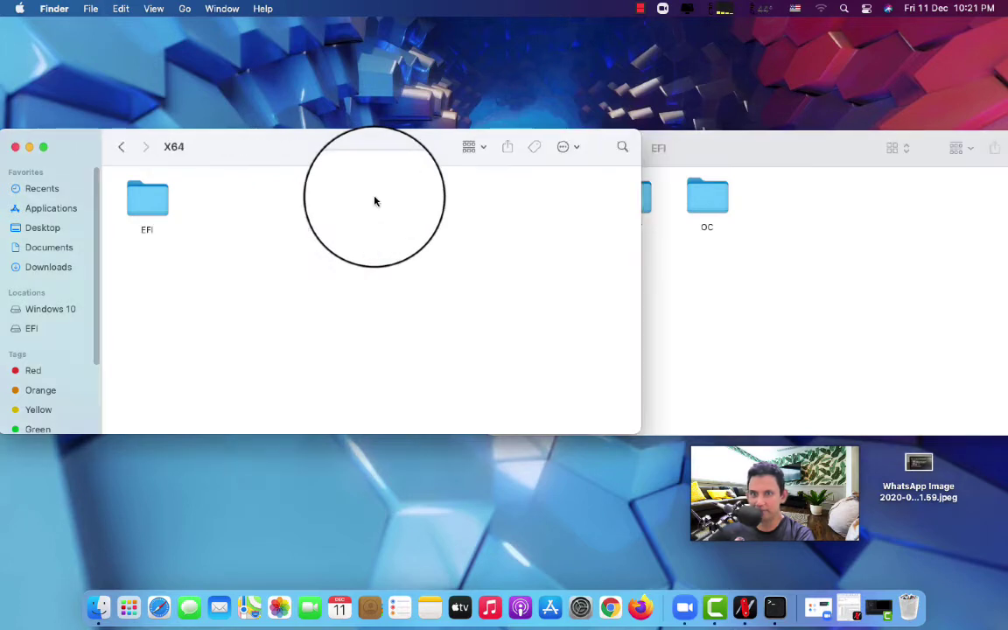
double_click(147, 206)
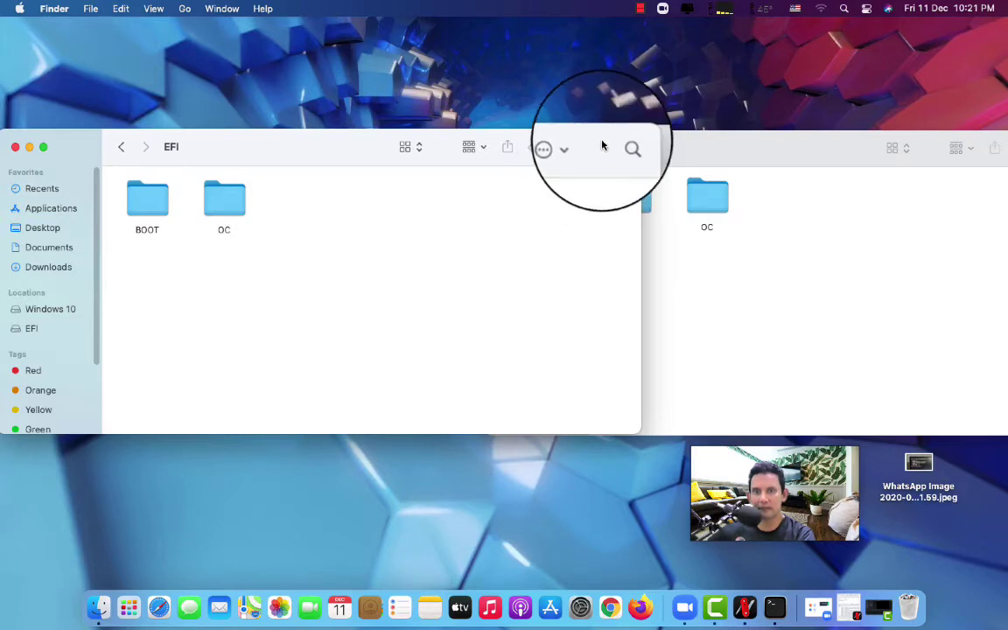
drag(602, 145, 569, 287)
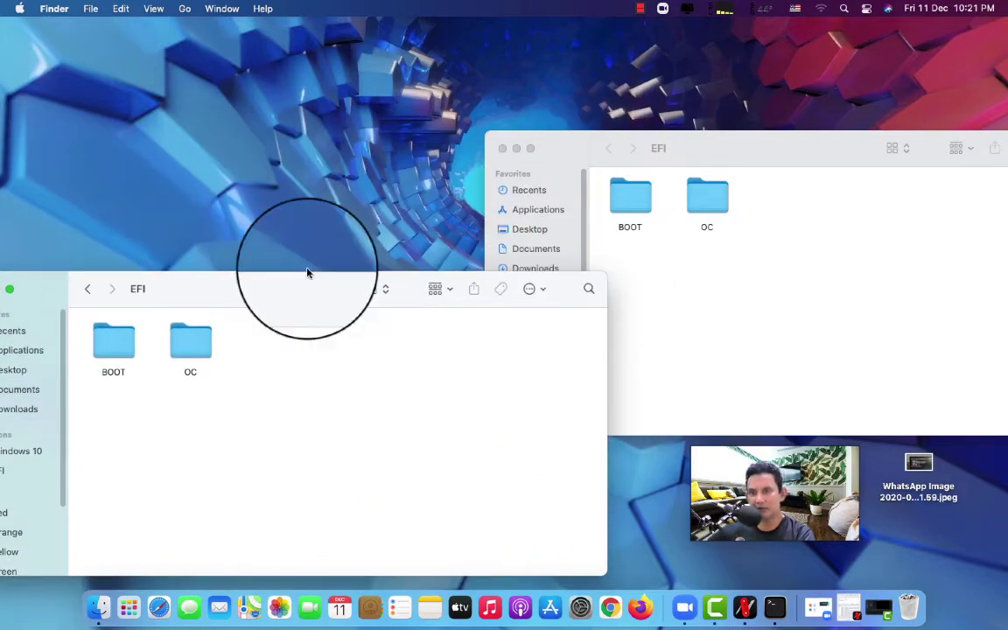
Replace BOOTx64.efi in the desktop EFI's BOOT folder with the one from the OpenCore 0.6.4 BOOT folder
double_click(114, 344)
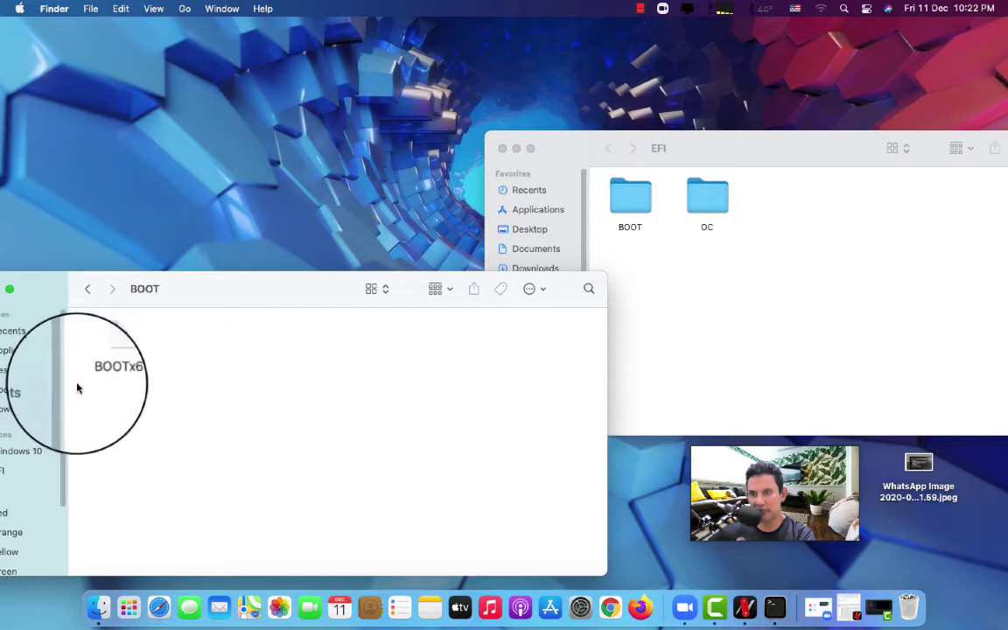
double_click(638, 206)
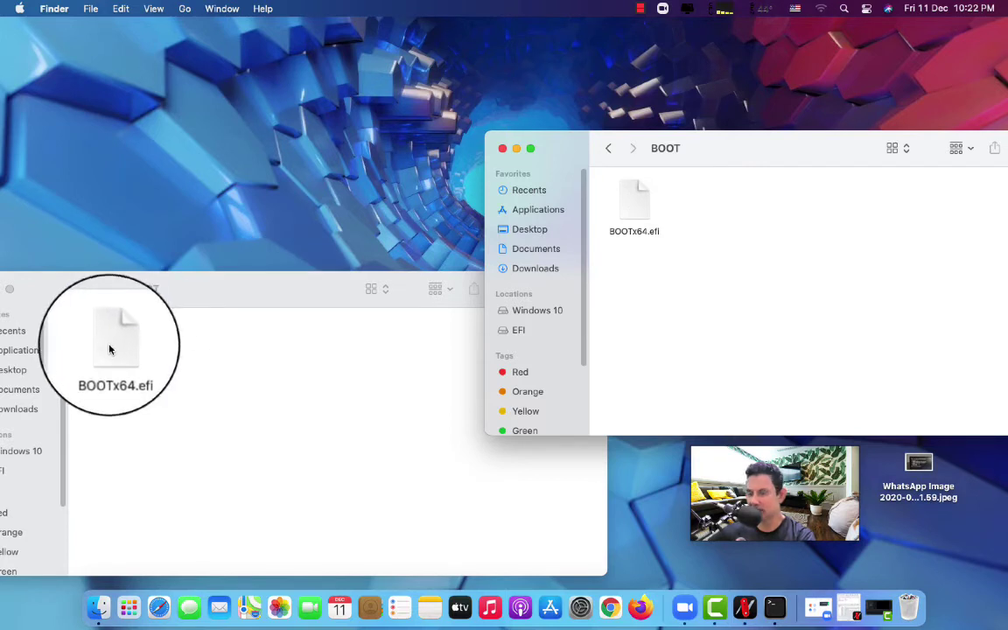
drag(110, 349, 731, 280)
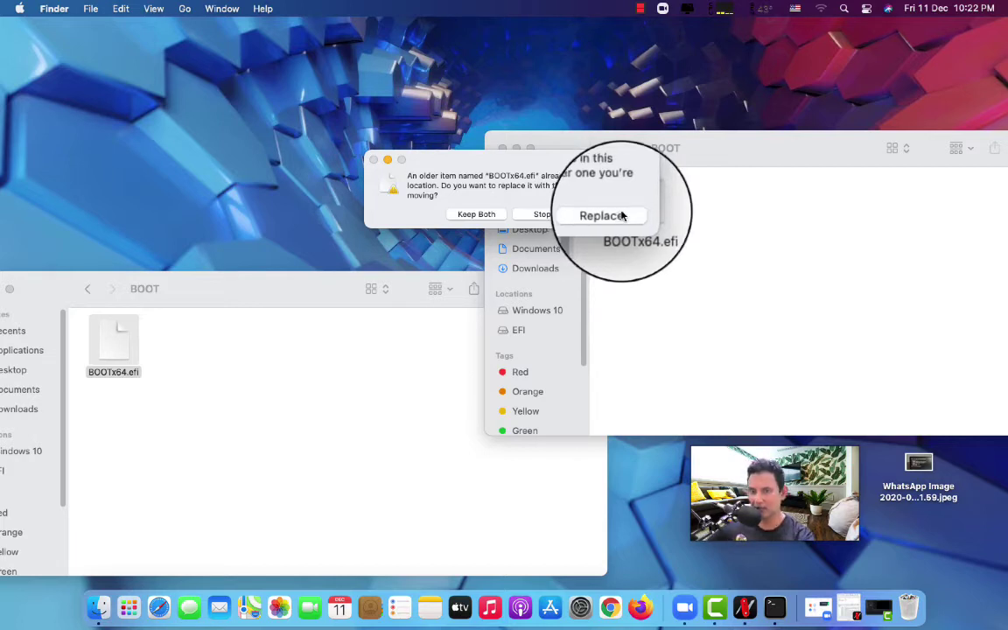
click(619, 215)
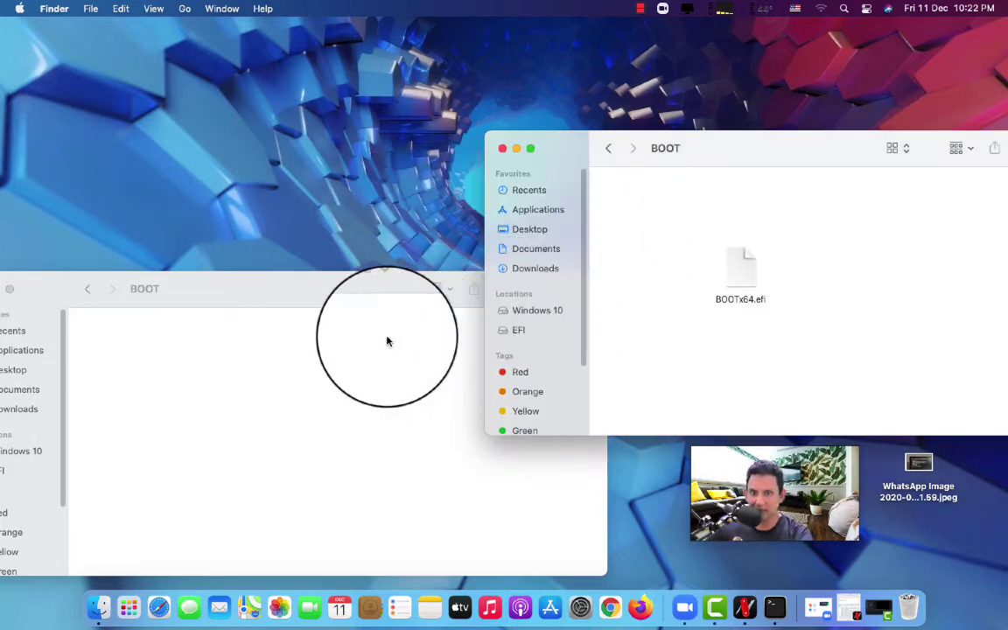
Go back to the EFI folder in both windows and open the OC folder in each
click(88, 292)
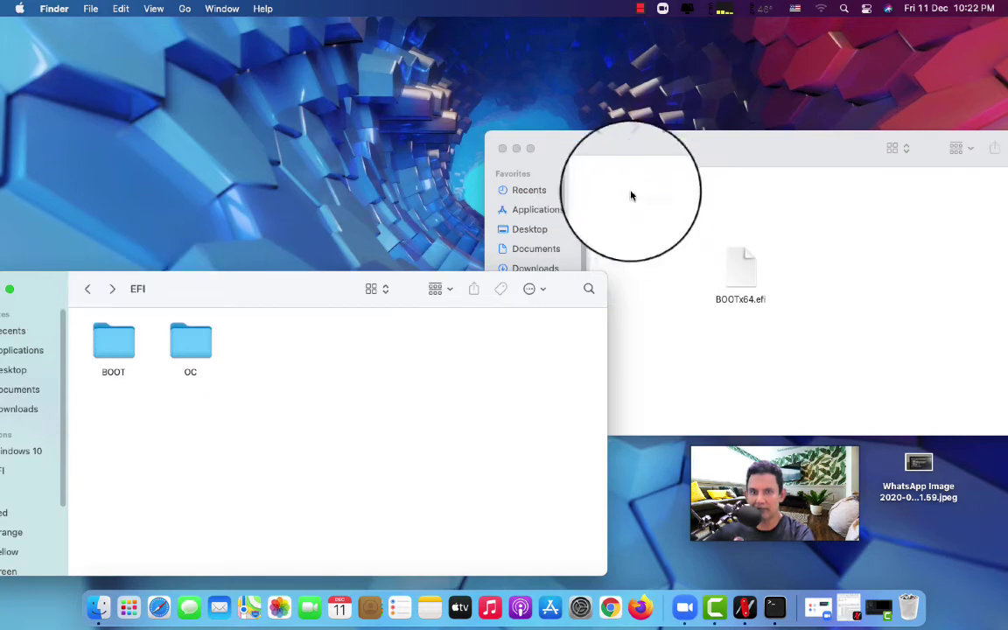
click(608, 148)
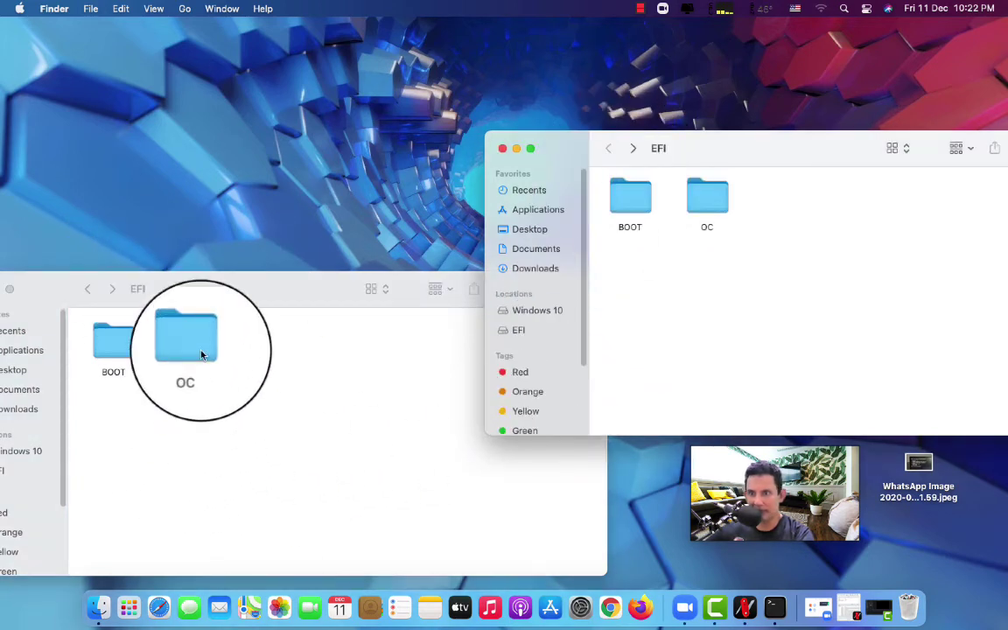
double_click(177, 356)
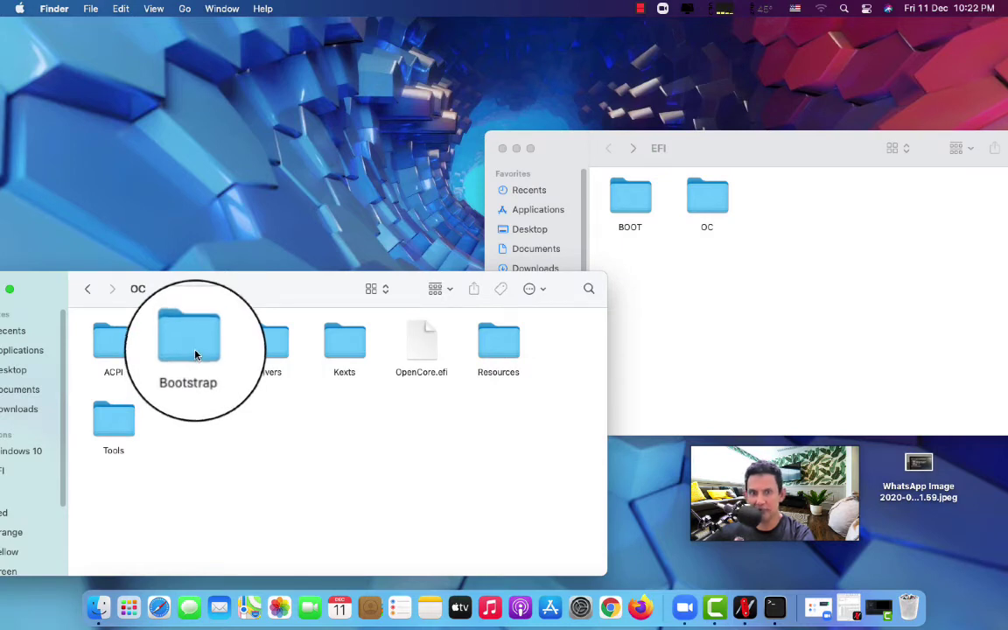
double_click(631, 212)
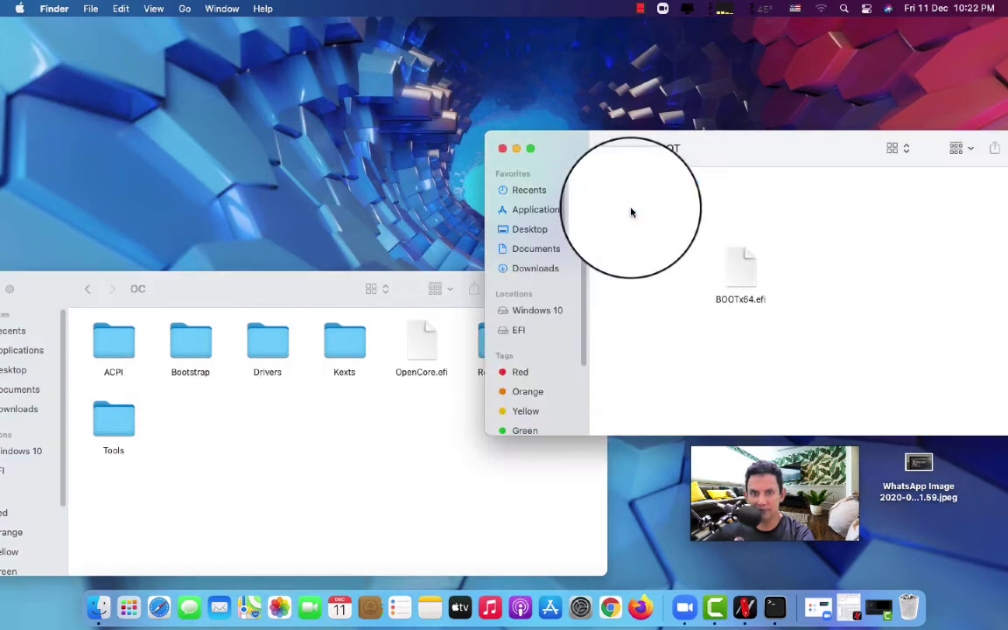
click(610, 148)
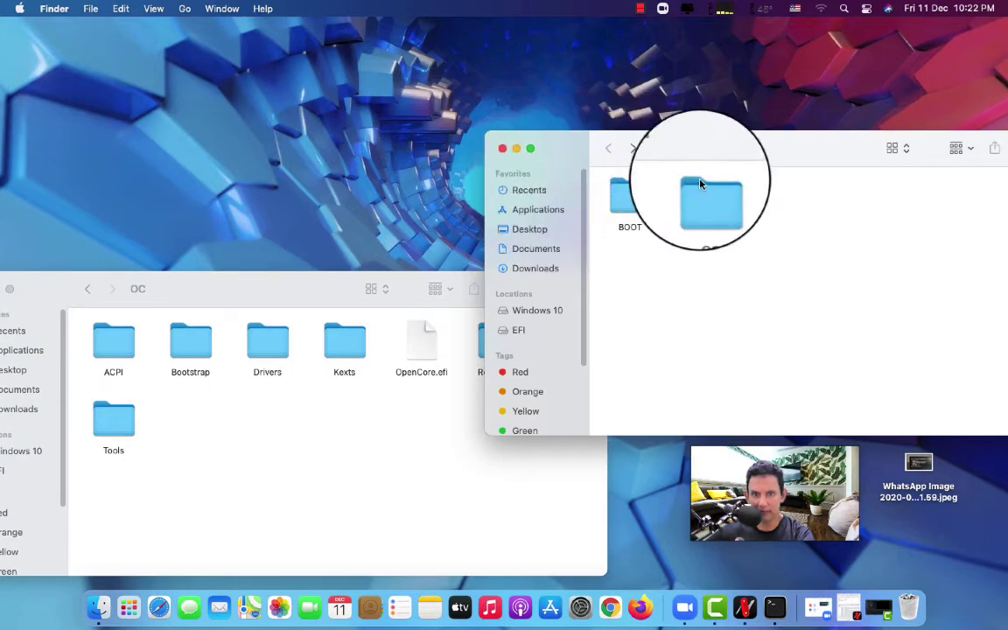
double_click(724, 195)
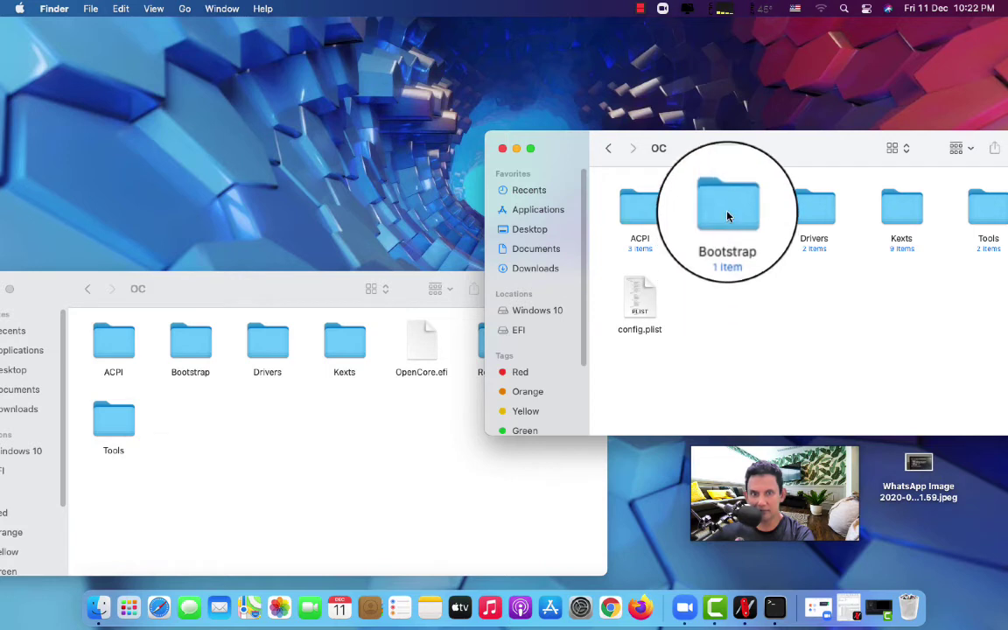
Replace Bootstrap.efi in the desktop EFI's OC/Bootstrap folder with the one from the OpenCore 0.6.4 Bootstrap folder
double_click(182, 349)
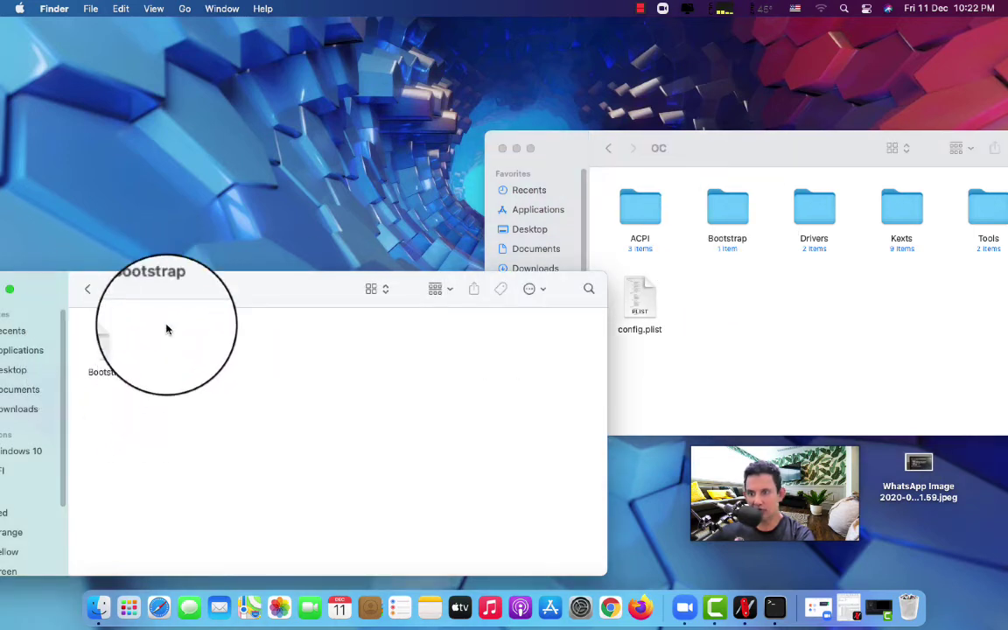
double_click(727, 221)
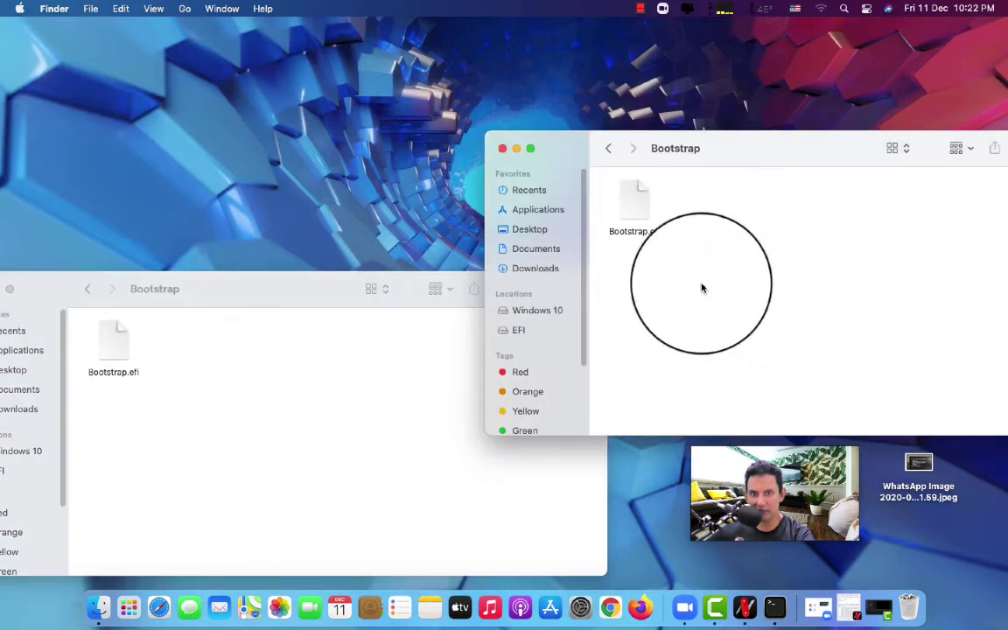
drag(114, 346, 774, 288)
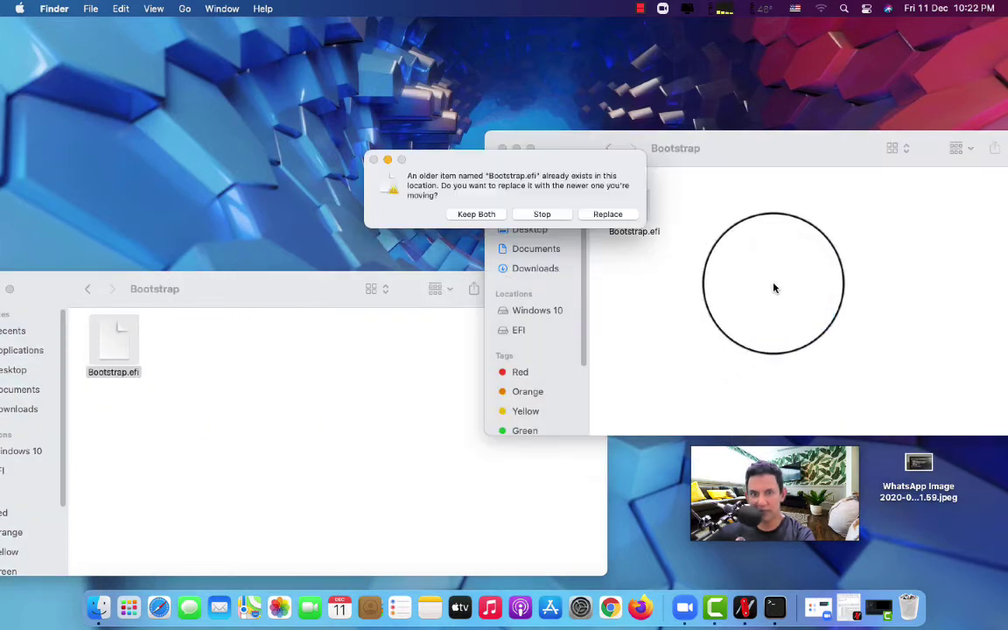
click(607, 214)
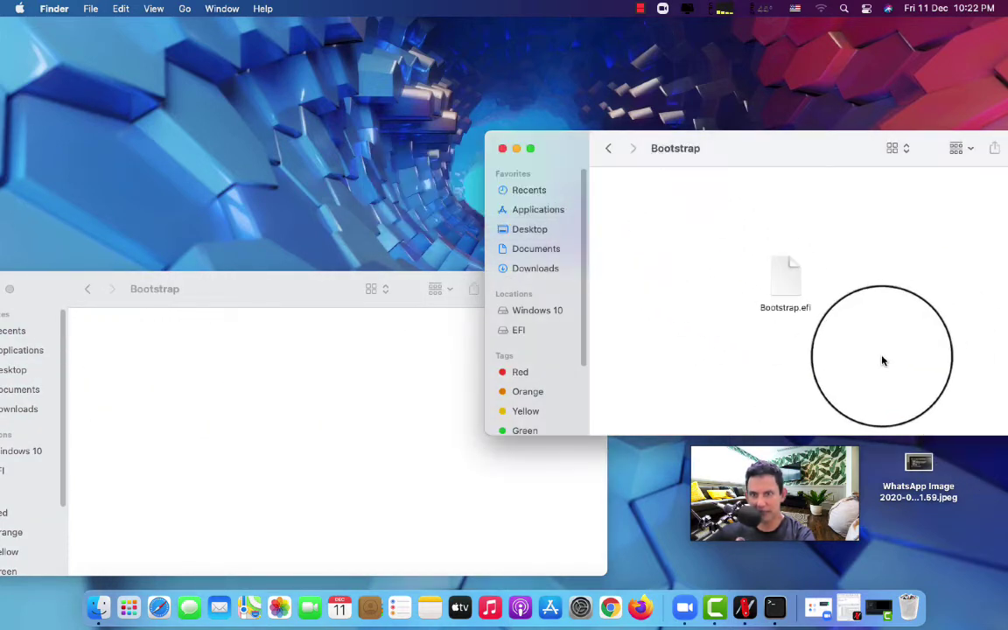
Check the Bootstrap and Drivers folders of the OpenCore release and return to its OC folder
drag(776, 304, 663, 225)
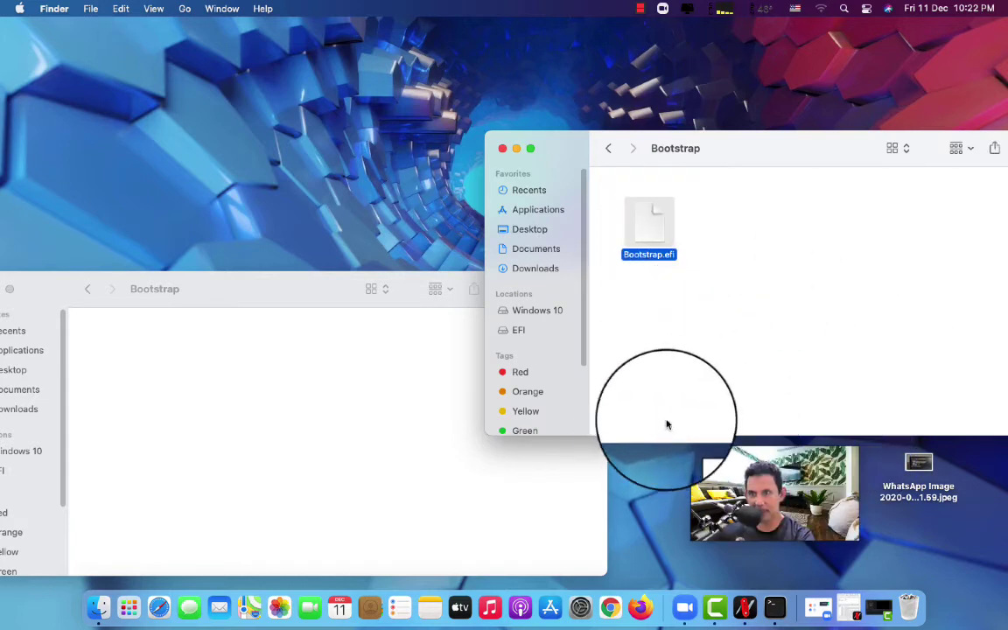
click(88, 292)
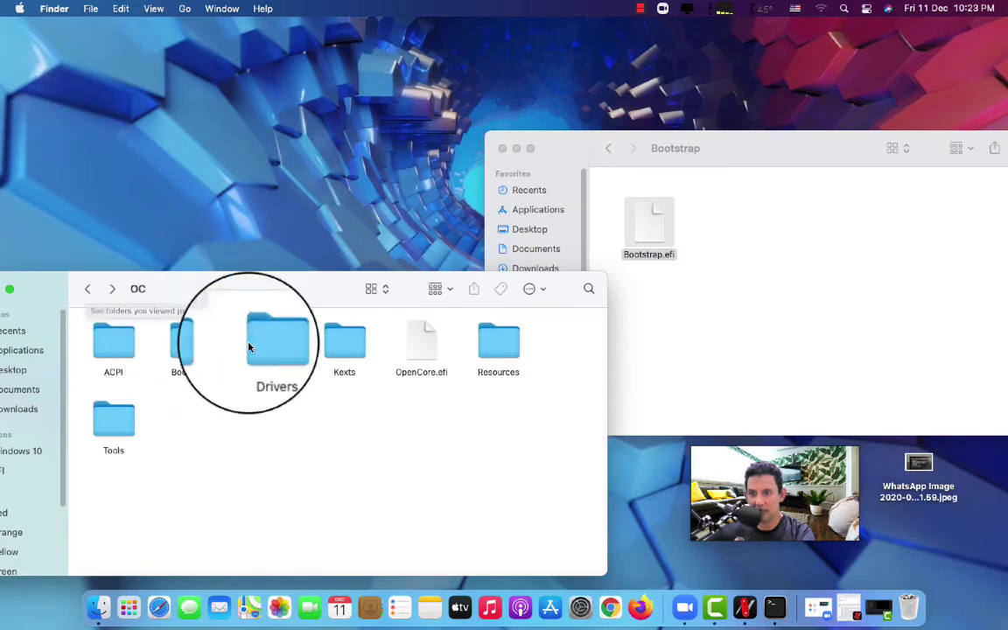
double_click(189, 354)
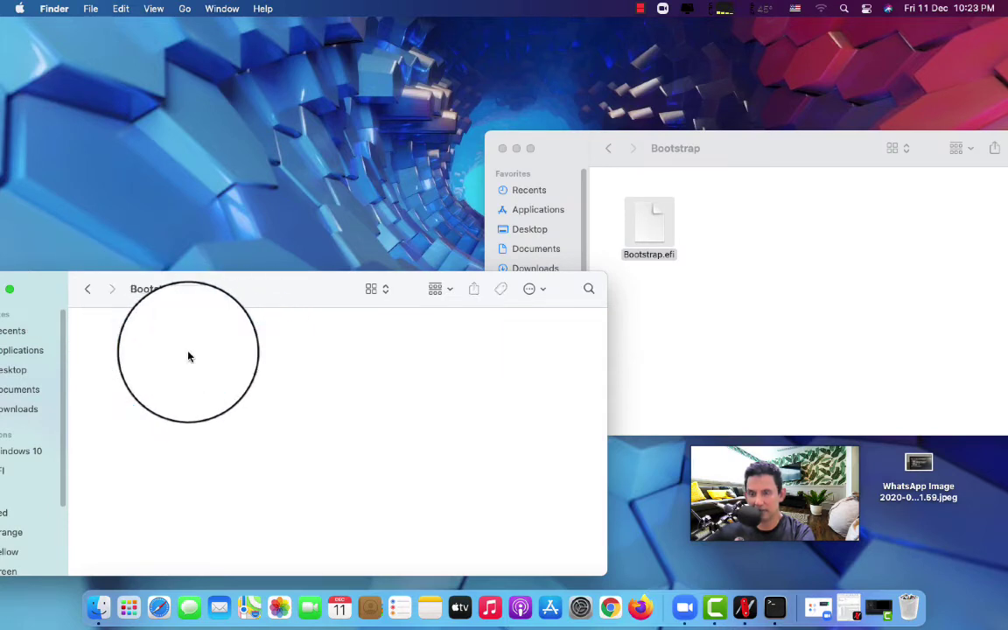
click(88, 292)
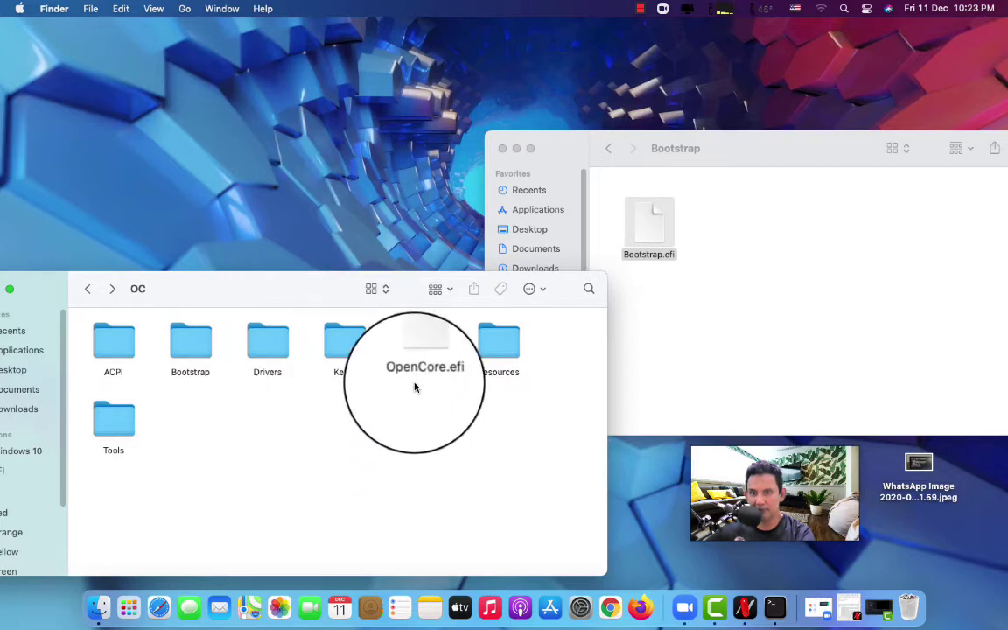
drag(416, 387, 410, 376)
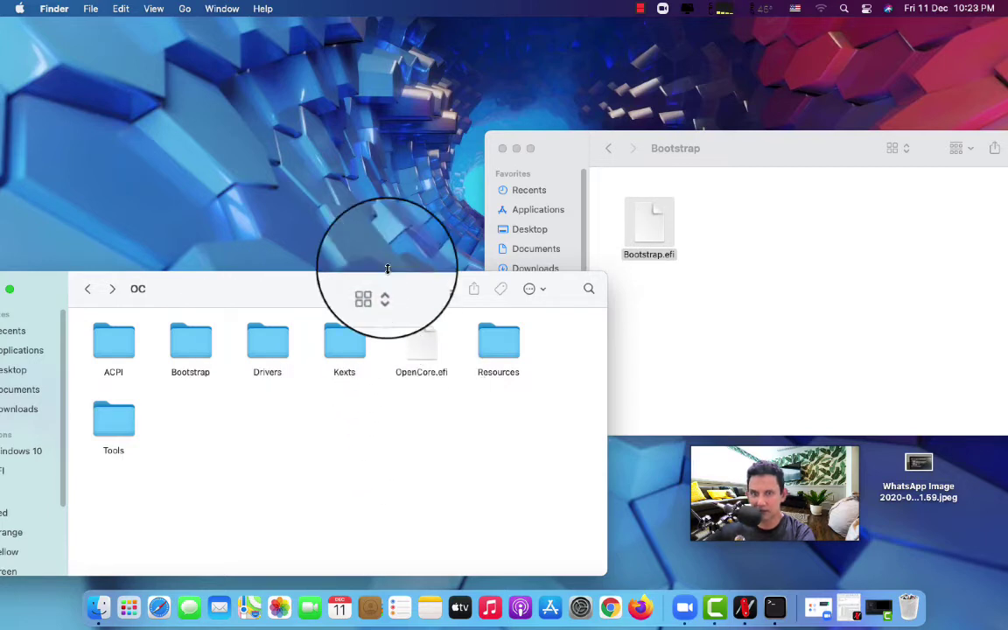
double_click(278, 346)
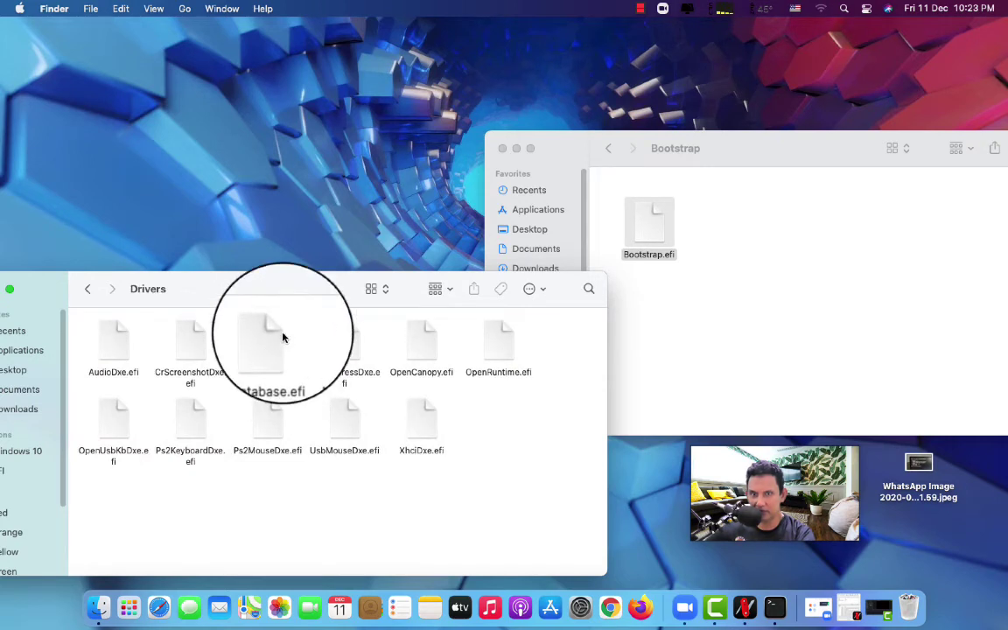
click(87, 288)
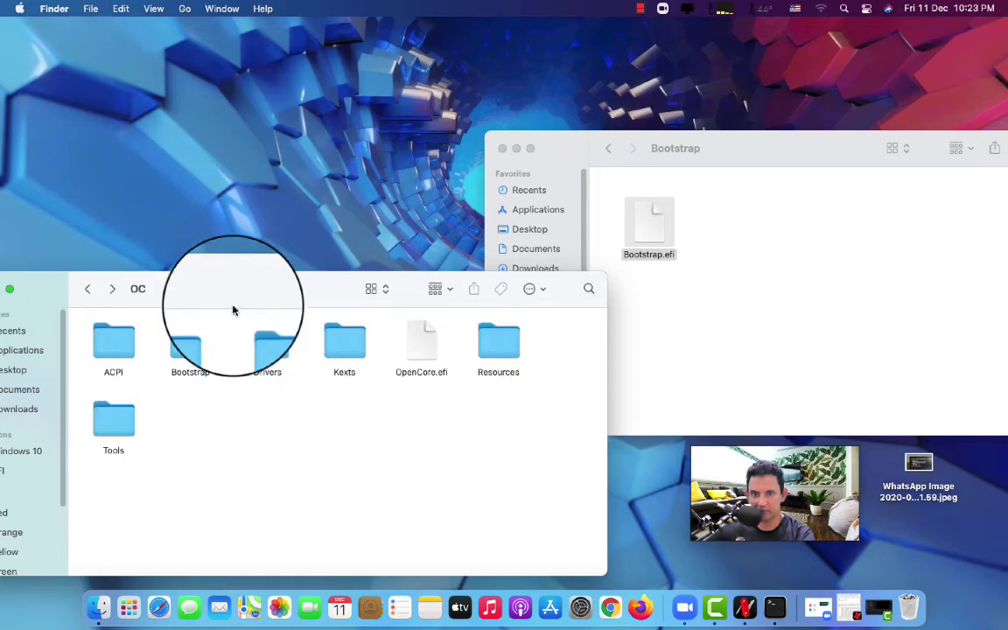
Replace OpenRuntime.efi in the desktop EFI's OC/Drivers folder with the one from the OpenCore 0.6.4 Drivers folder
drag(726, 163, 644, 92)
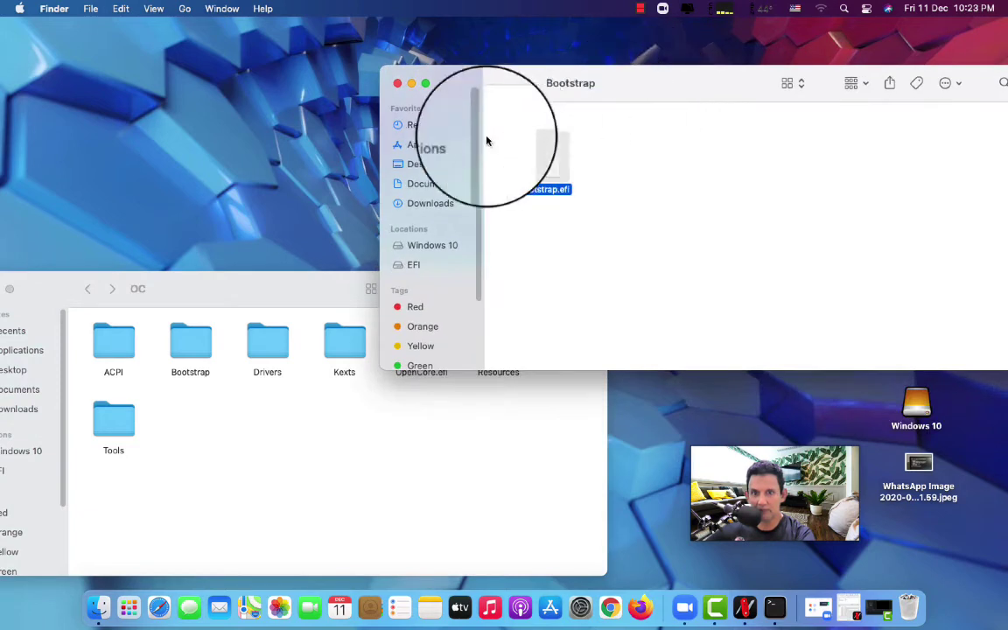
click(505, 88)
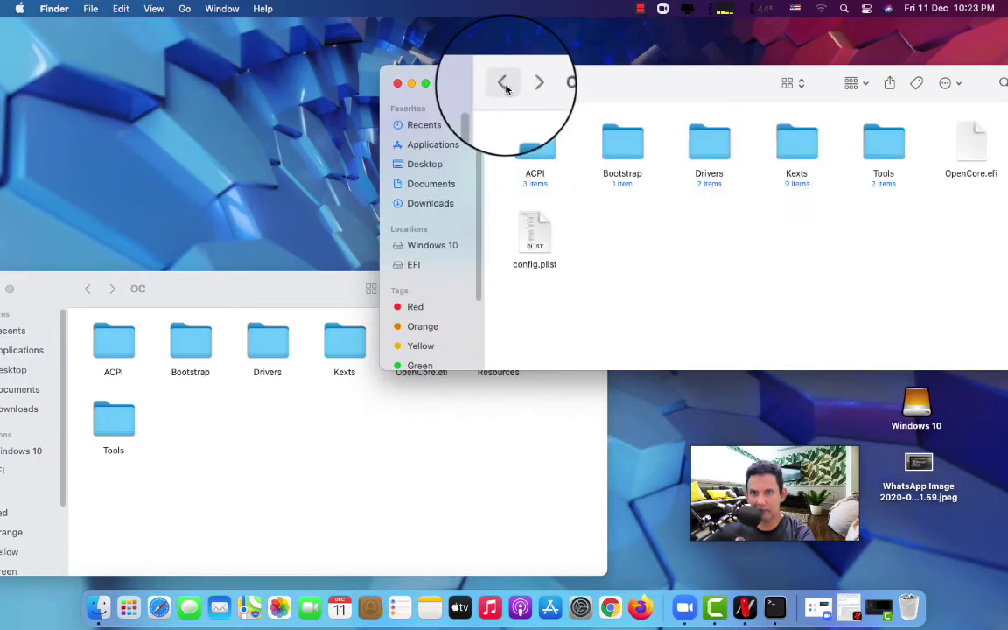
double_click(710, 151)
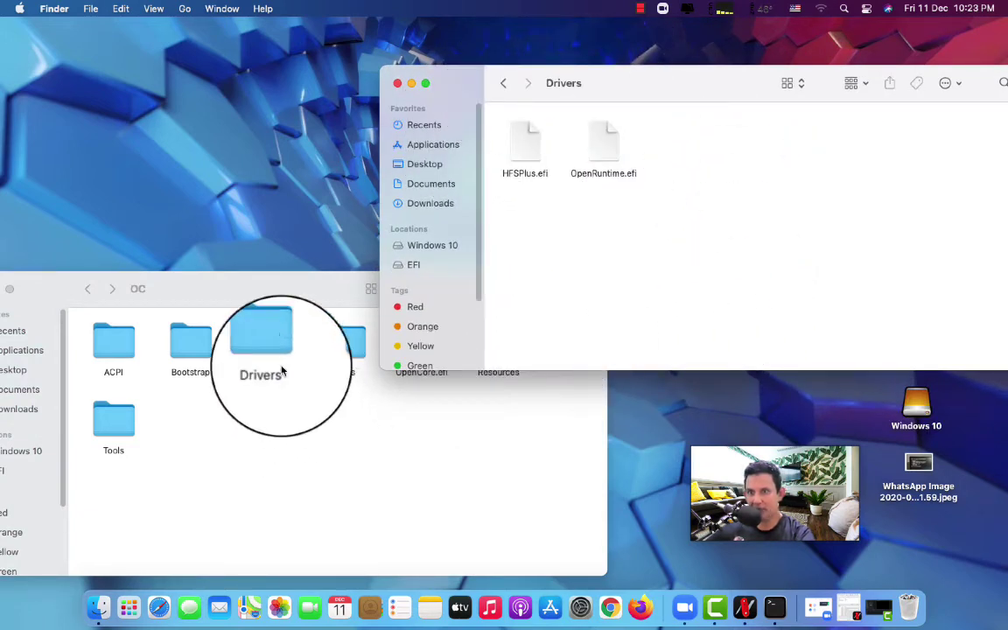
double_click(267, 346)
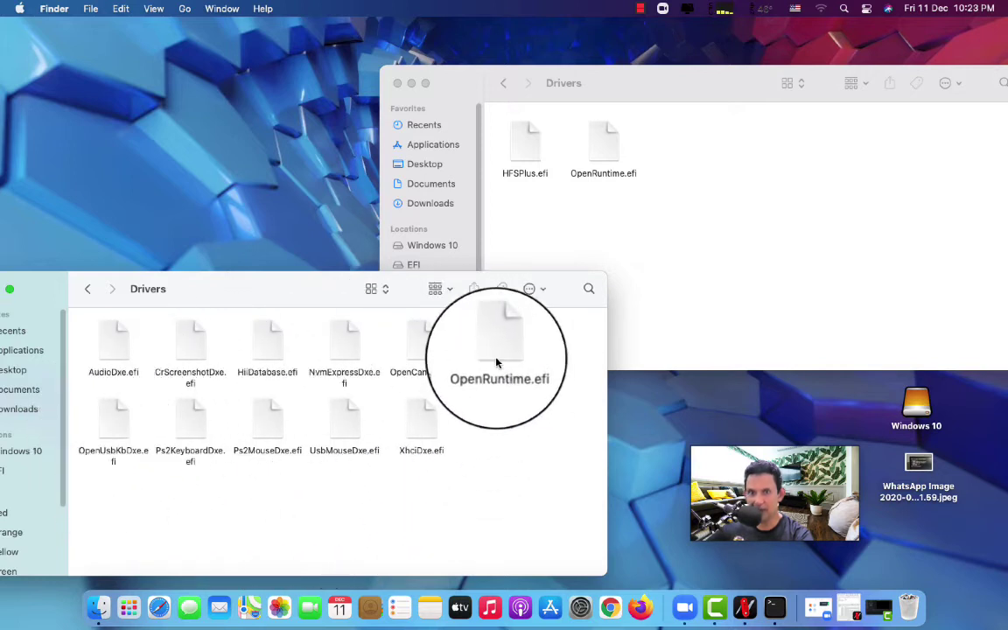
drag(496, 363, 688, 209)
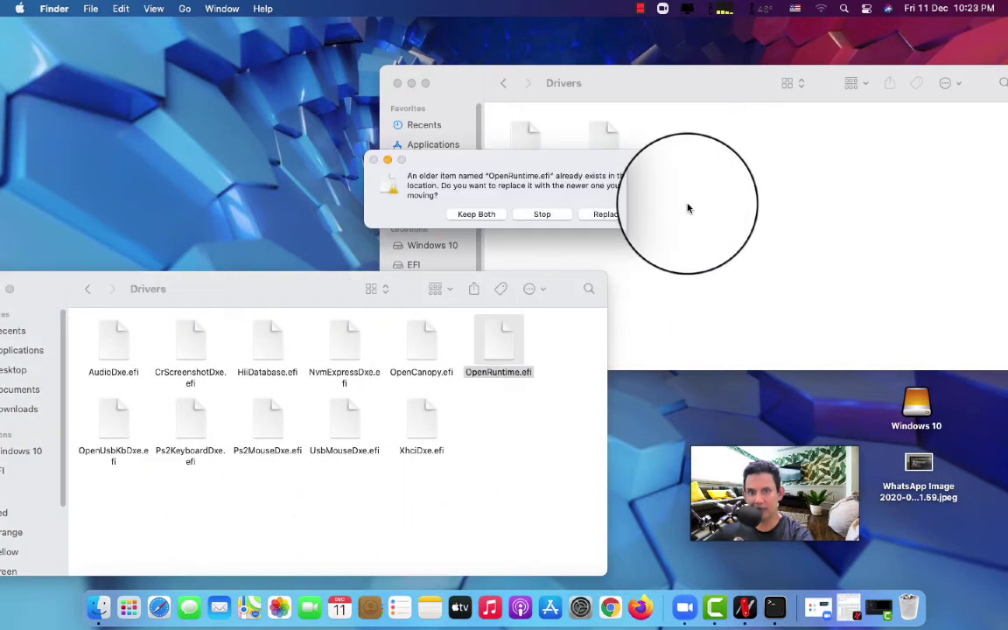
click(628, 217)
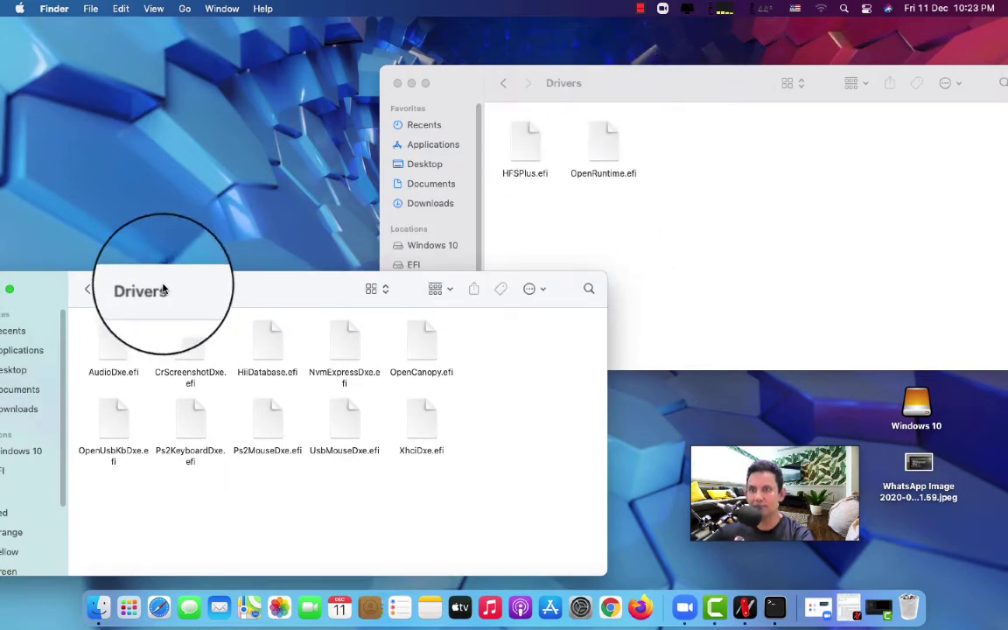
Return both windows to the OC folder and replace the desktop EFI's OpenCore.efi with the OpenCore 0.6.4 file
click(87, 288)
click(503, 83)
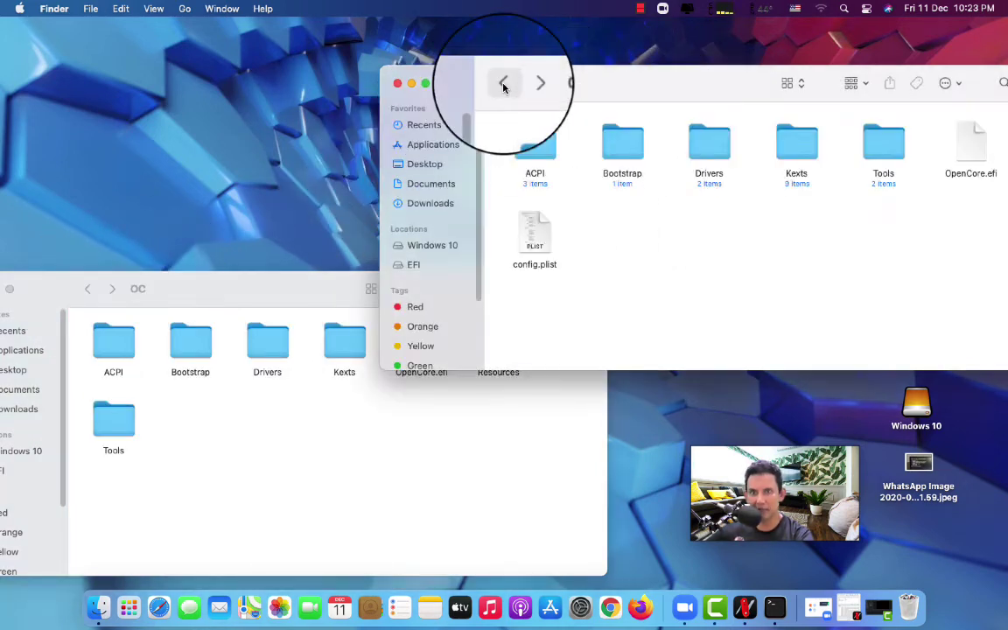
drag(272, 299, 274, 229)
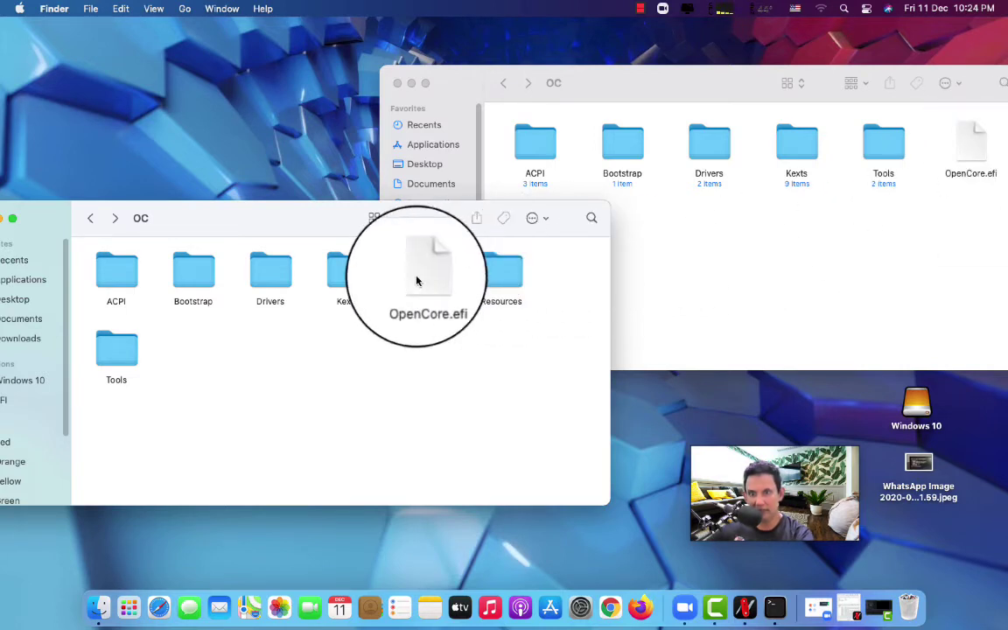
drag(417, 280, 904, 257)
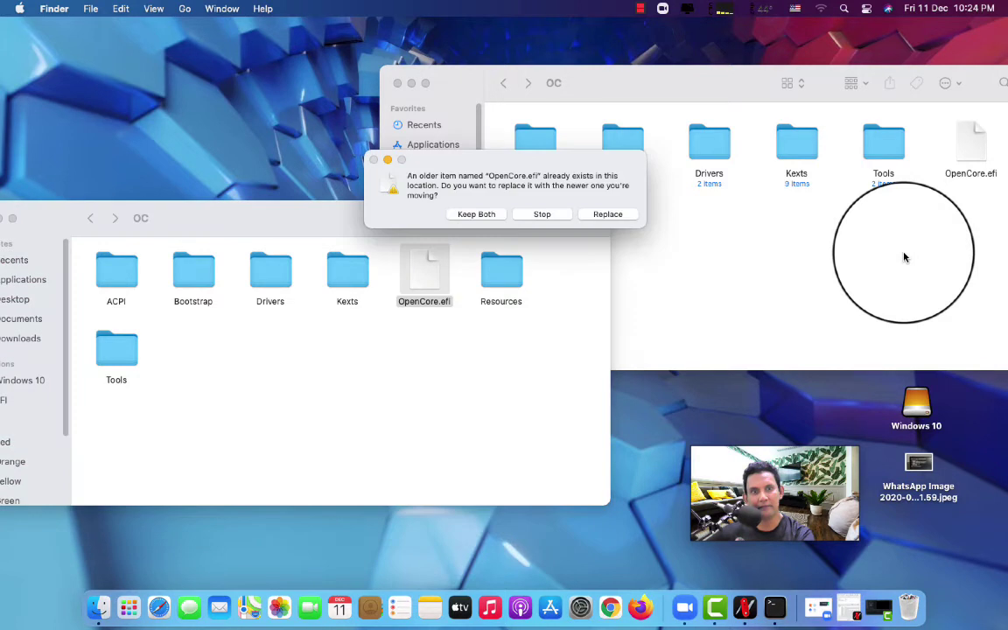
click(610, 215)
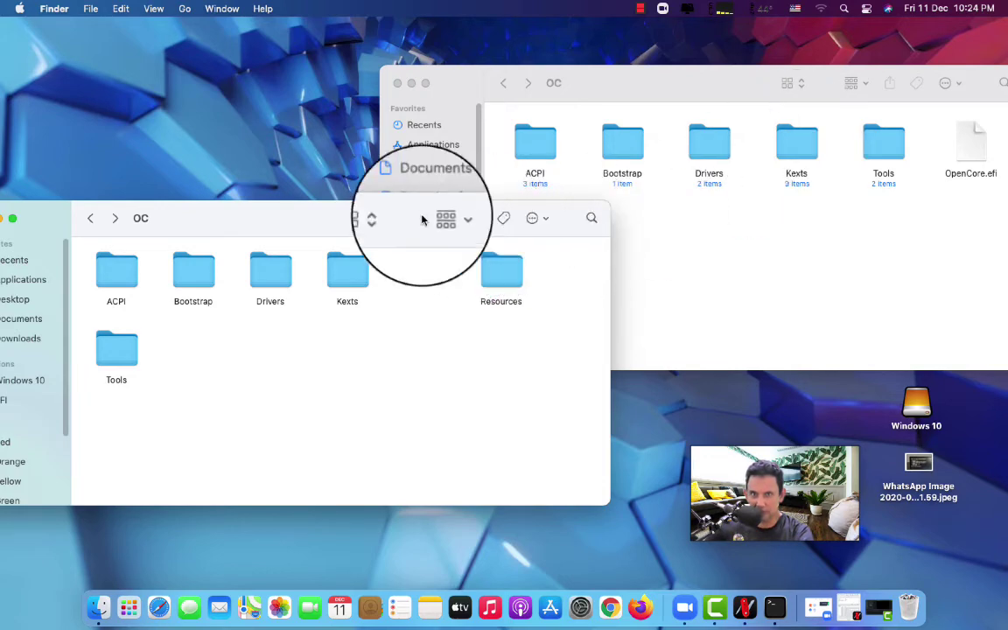
Open the Tools folder in both windows and replace the desktop EFI's OpenShell.efi with the OpenCore 0.6.4 version
drag(337, 225, 359, 324)
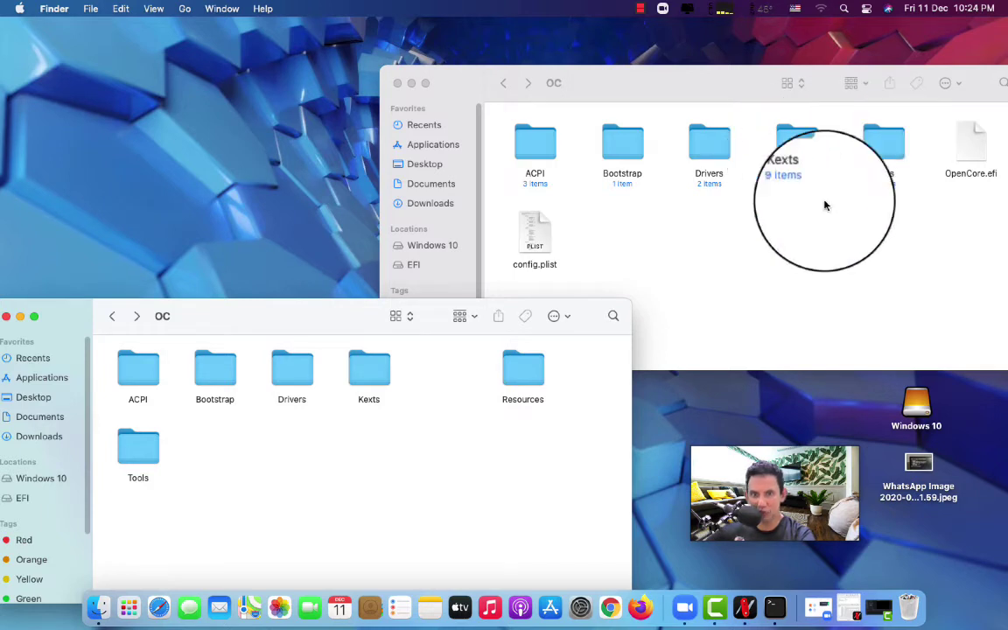
drag(540, 350, 123, 435)
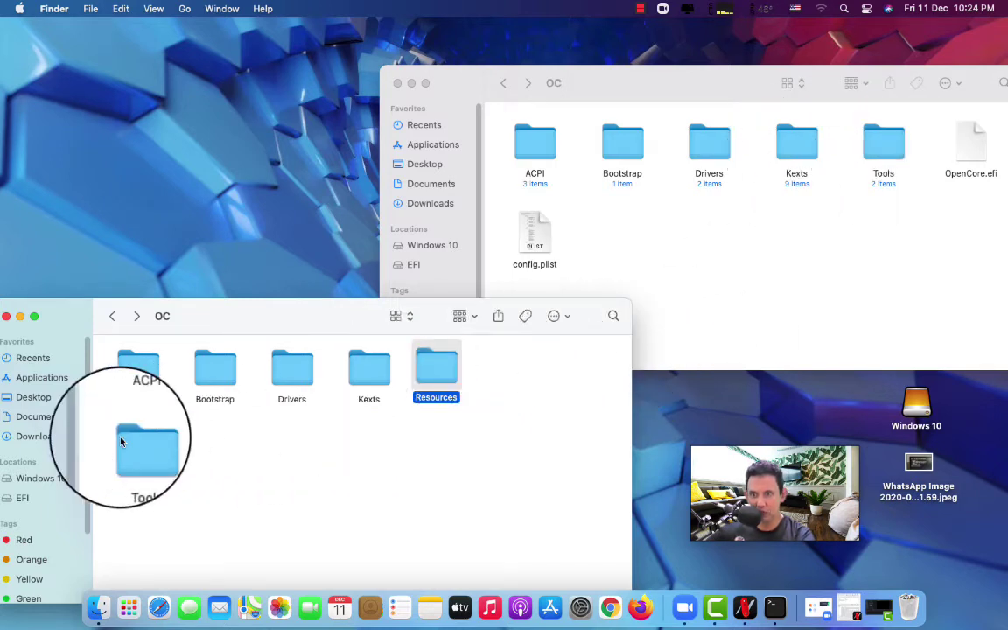
double_click(123, 439)
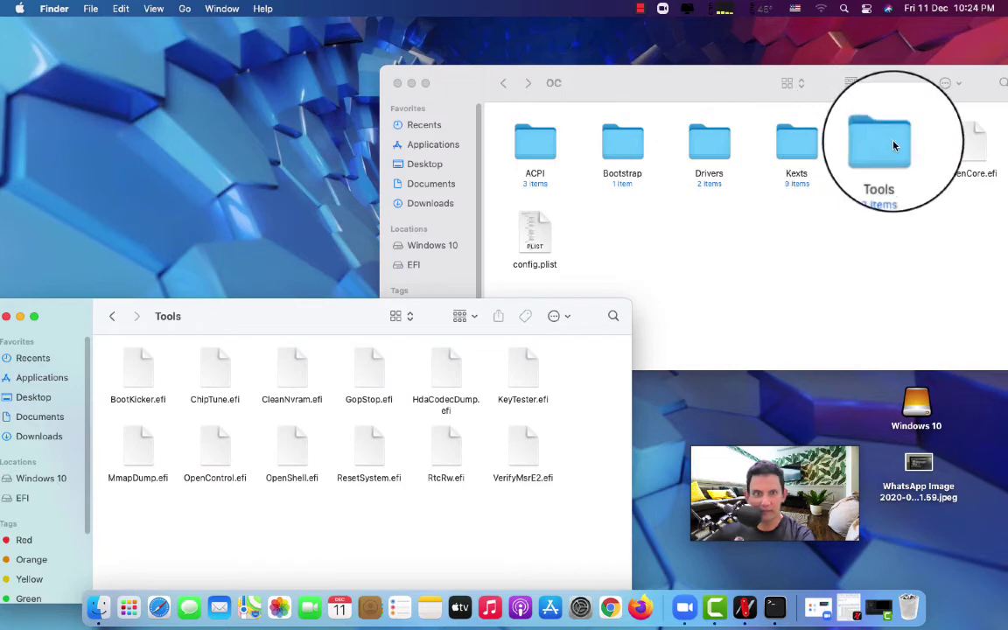
double_click(892, 146)
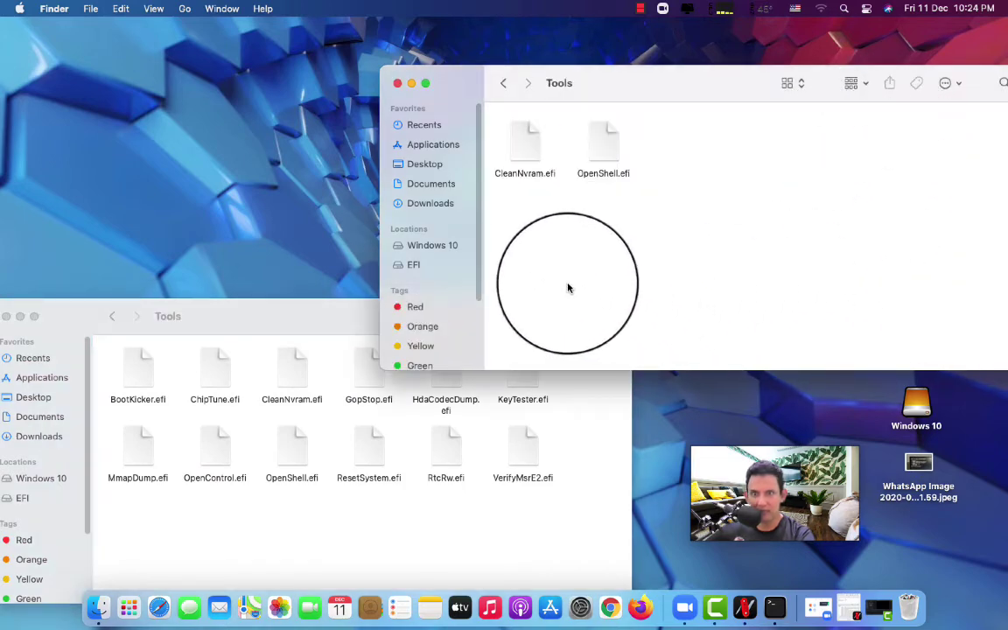
drag(682, 89, 744, 50)
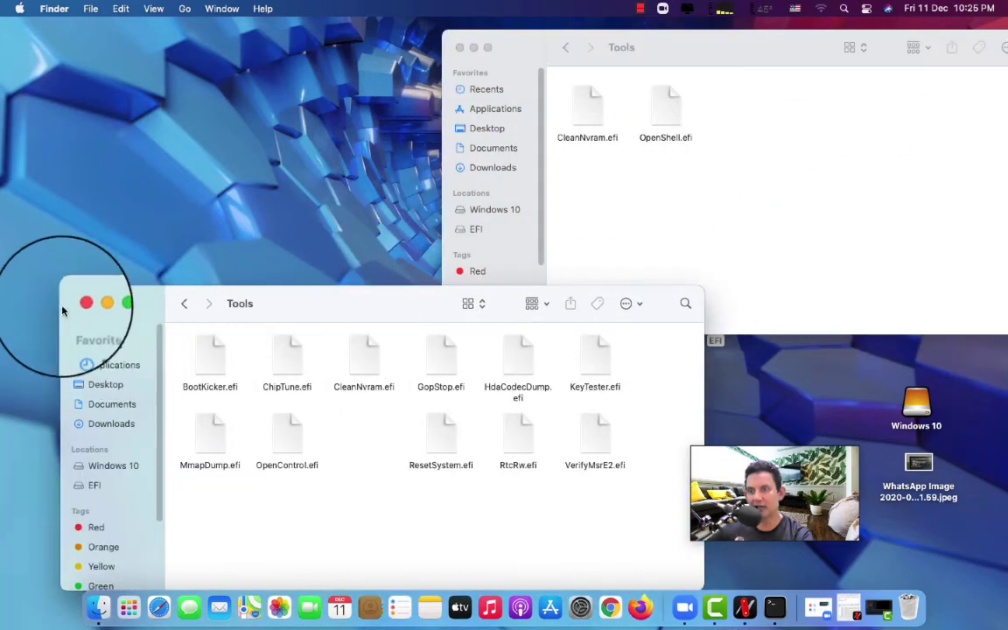
Close the OpenCore release window and return the desktop EFI window to its OC folder, clear of the desktop drive icons
click(77, 306)
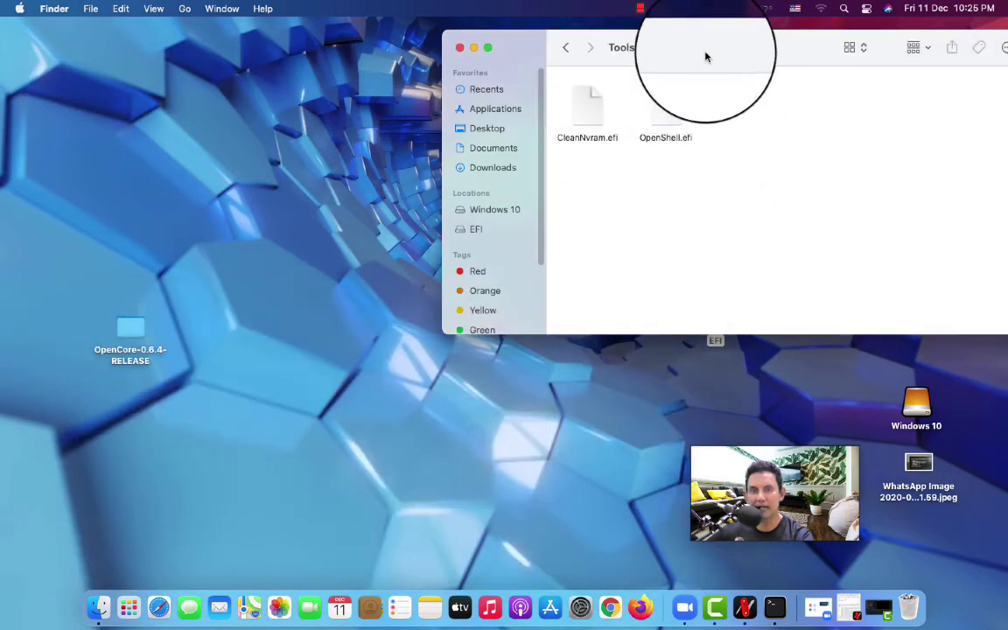
drag(705, 57, 601, 258)
click(461, 248)
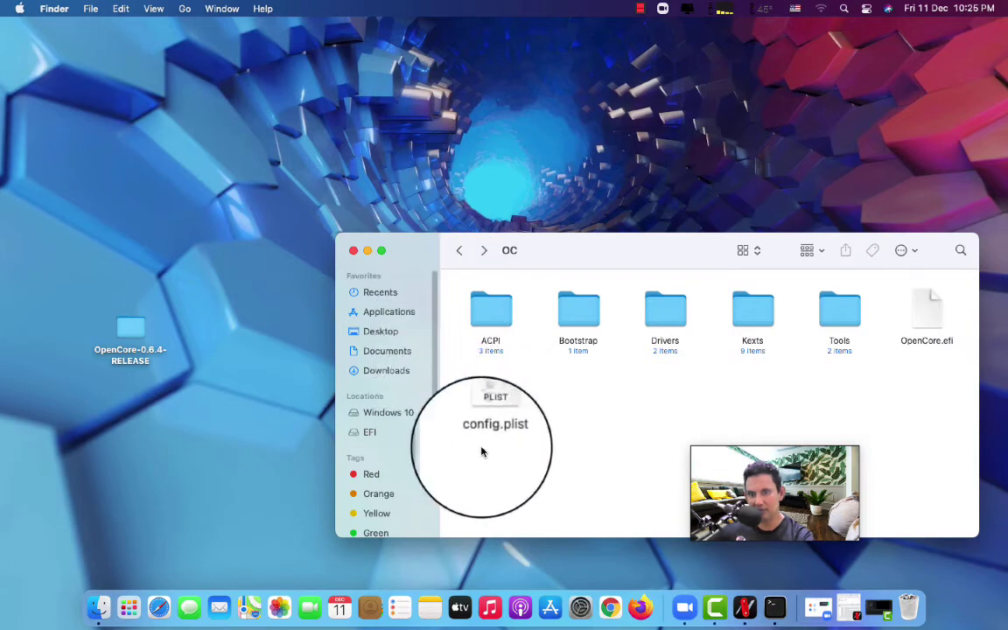
drag(691, 258, 469, 105)
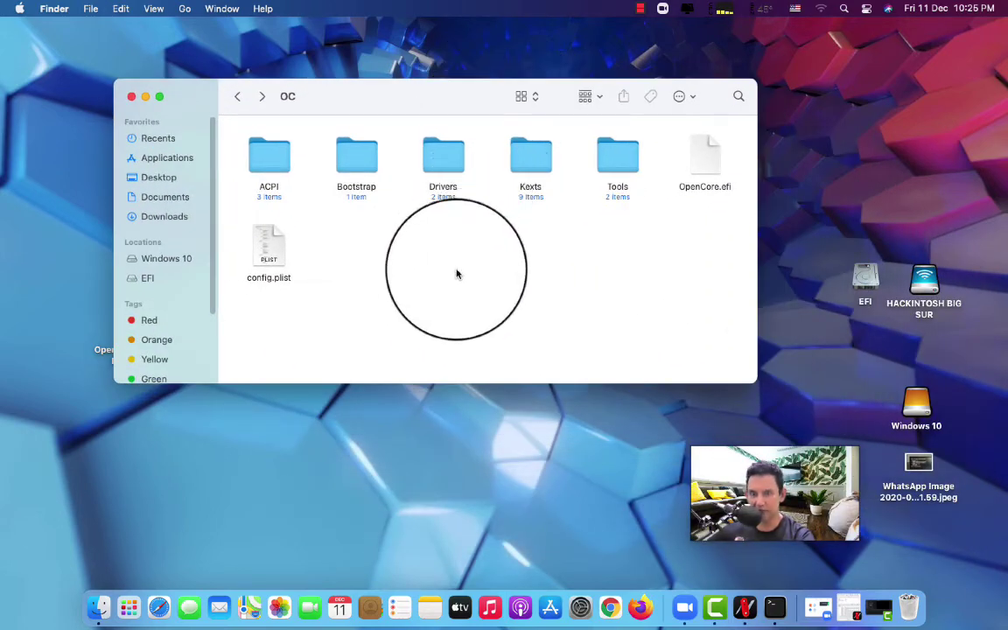
Open the mounted EFI partition and close the desktop EFI copy's window, leaving the partition window clear of the desktop EFI folder
double_click(865, 278)
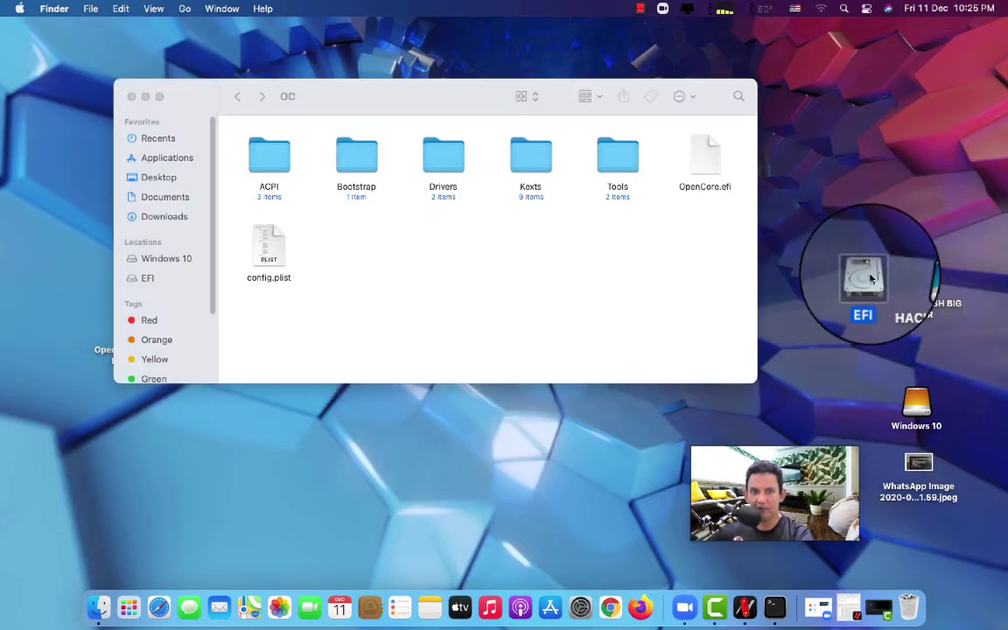
drag(445, 117, 880, 134)
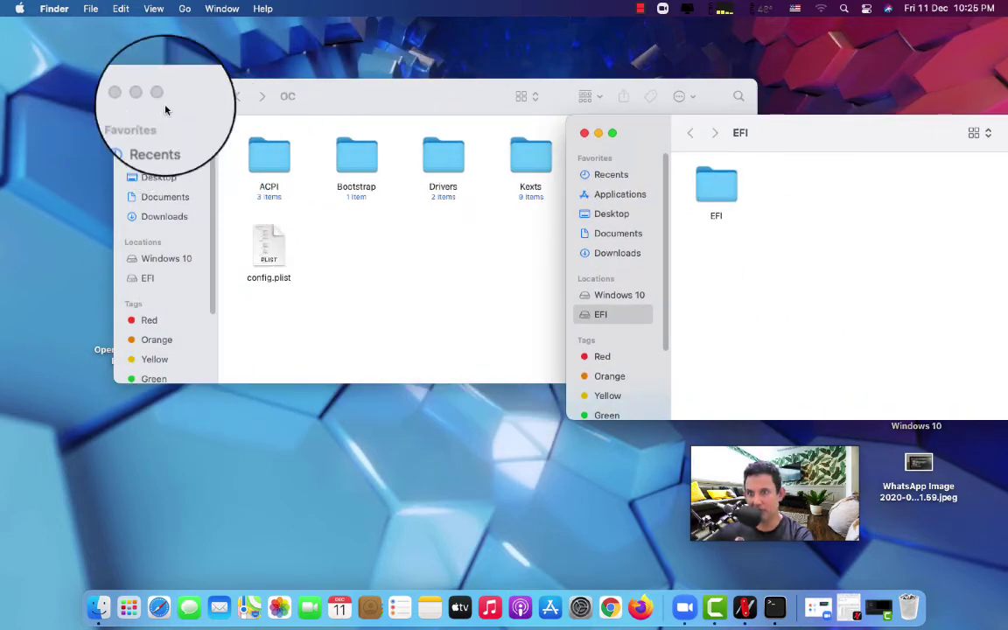
click(231, 102)
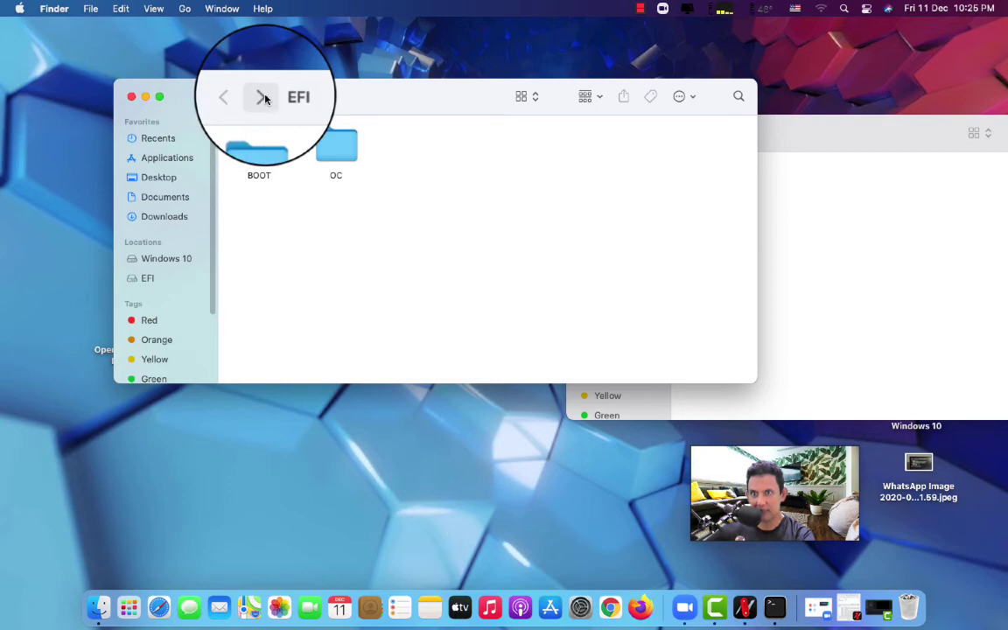
click(265, 98)
click(236, 97)
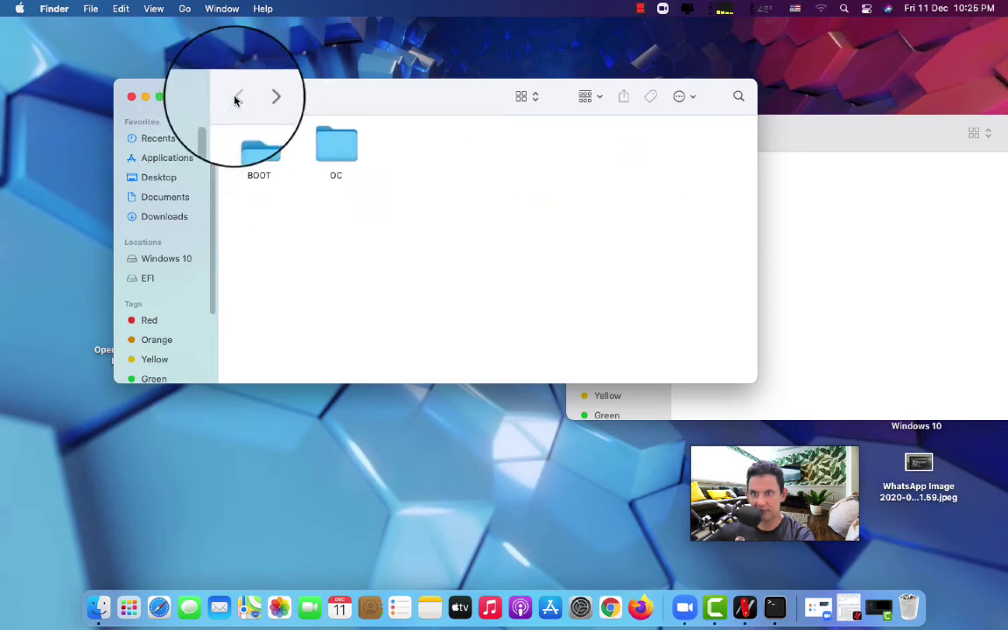
drag(391, 99, 251, 297)
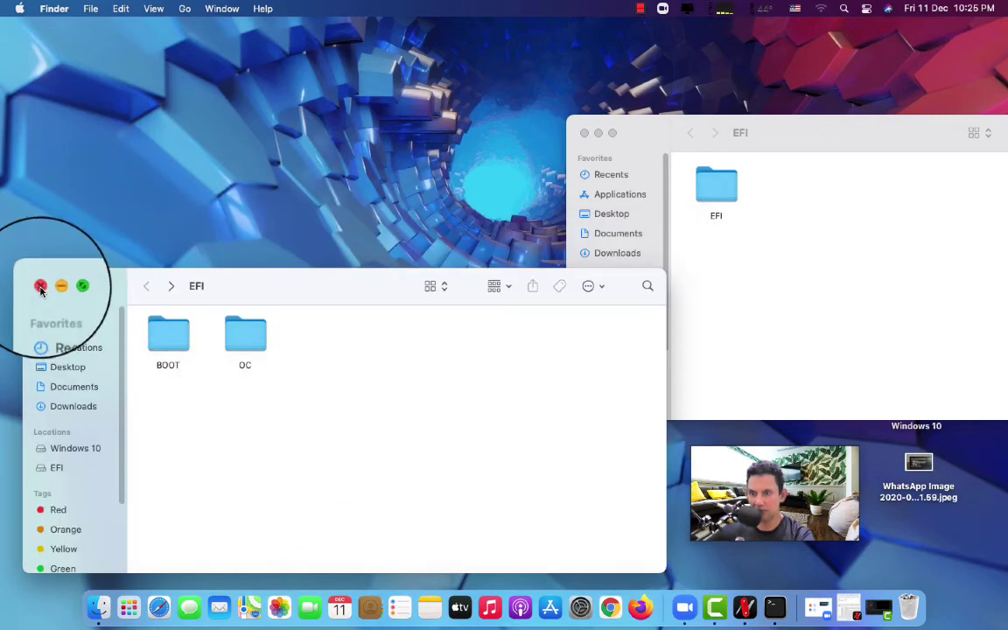
click(40, 287)
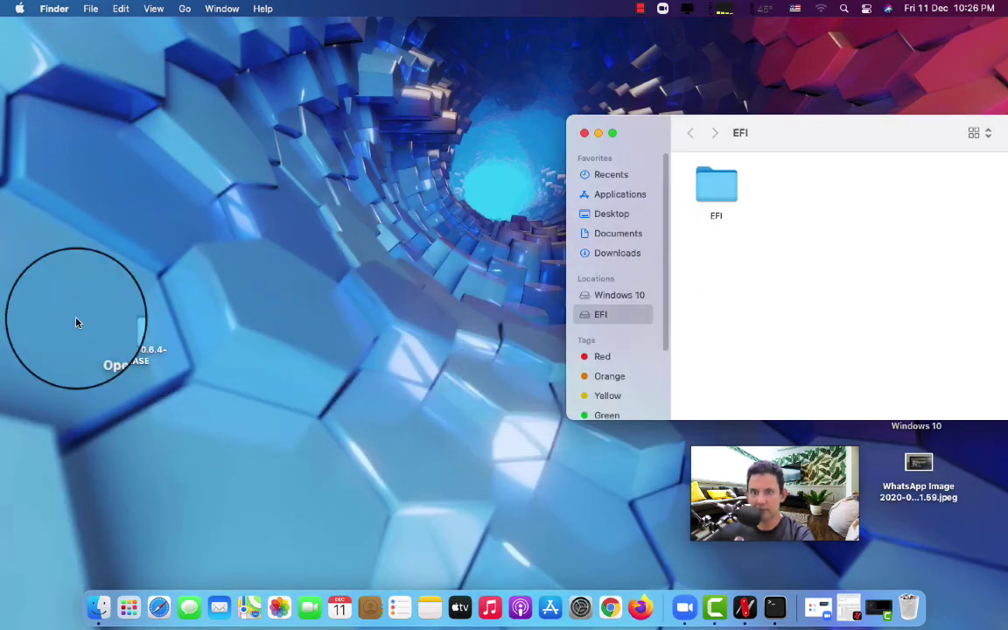
drag(803, 129, 265, 214)
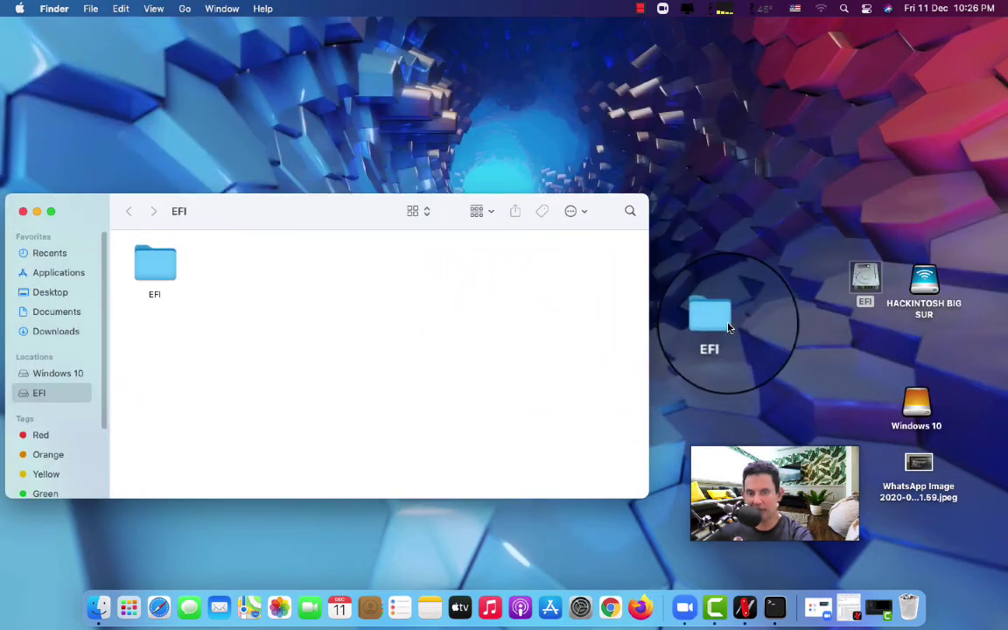
Try to copy the desktop EFI folder over the EFI folder on the mounted EFI partition
drag(719, 325, 275, 281)
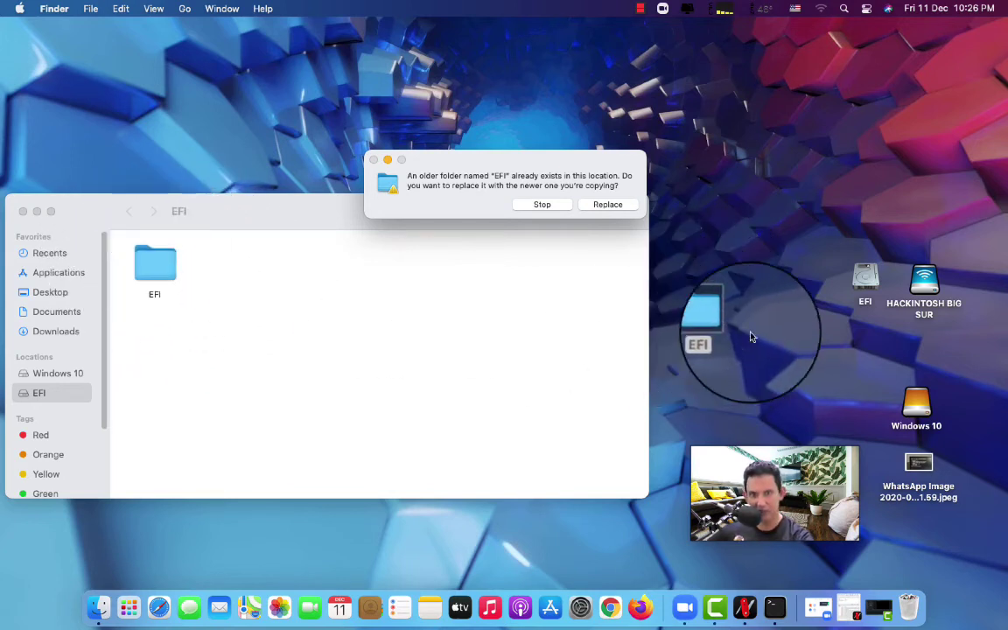
click(23, 213)
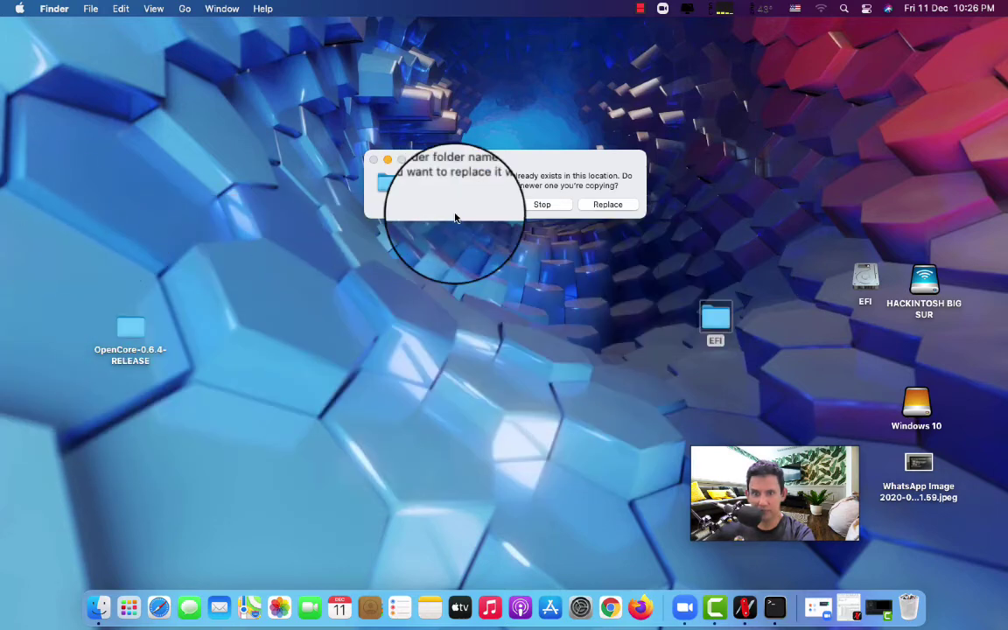
click(535, 203)
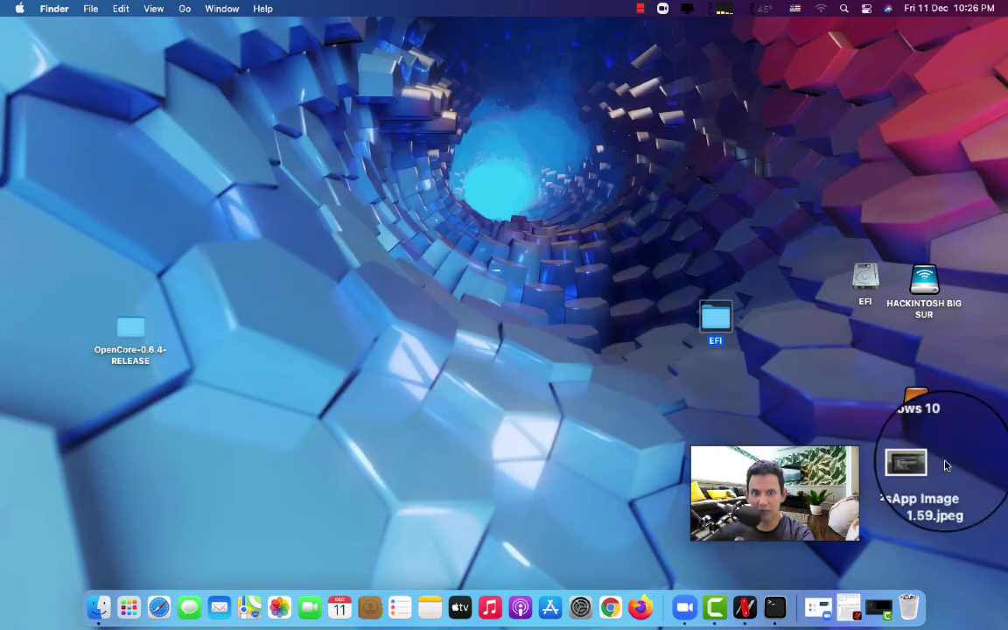
Open the WhatsApp image on the desktop to view the OpenCore boot menu photo, including its Reset NVRAM entry, and close it
click(917, 466)
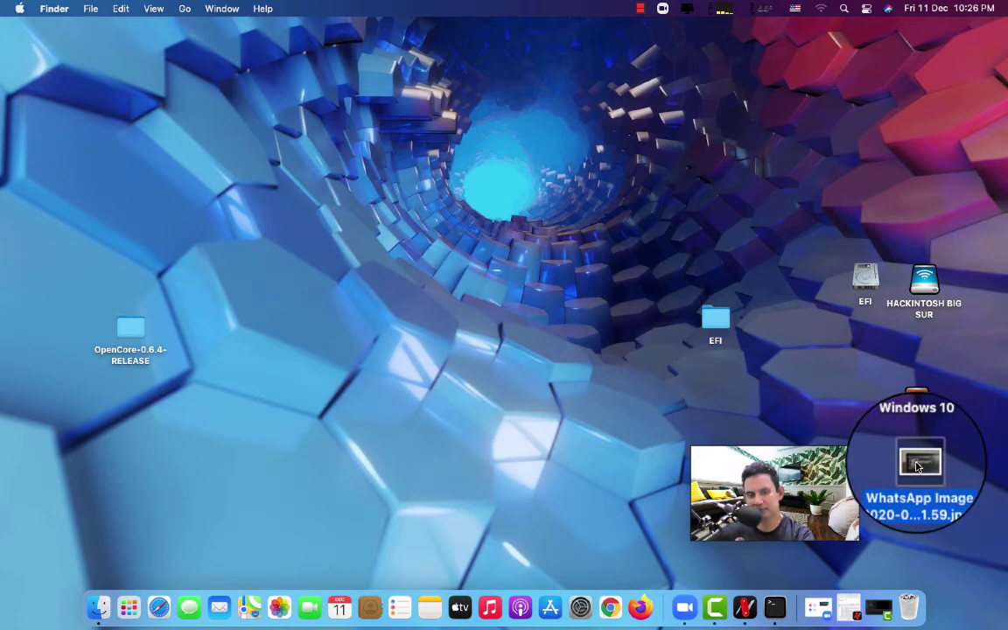
double_click(917, 466)
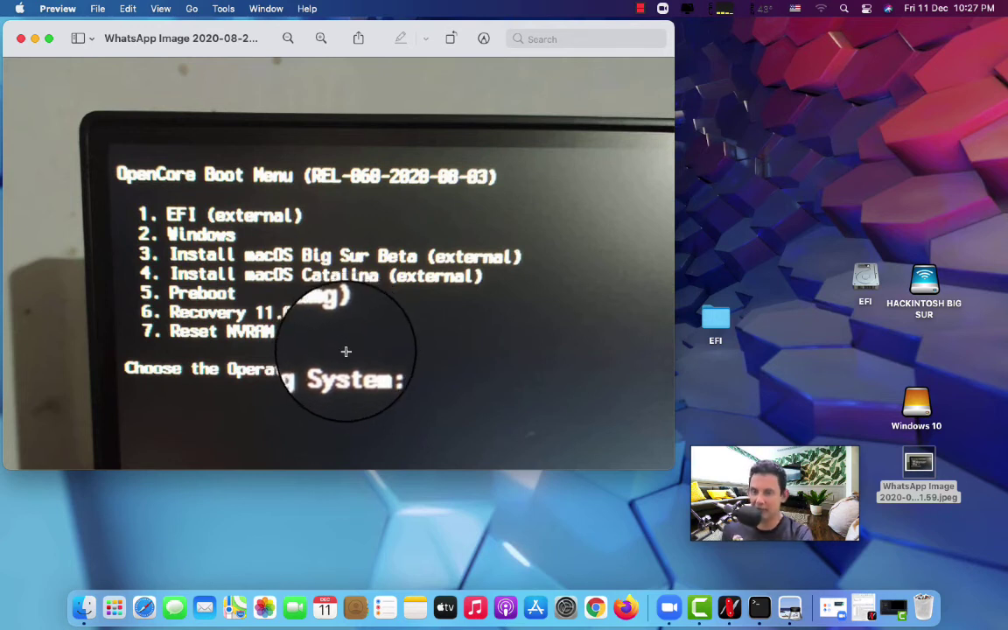
click(21, 40)
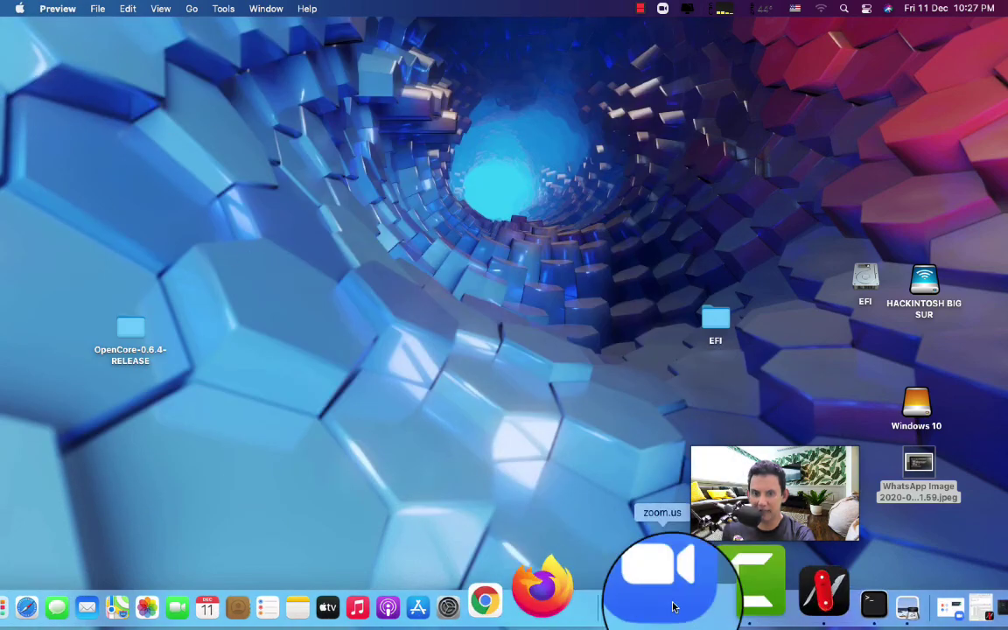
Switch to Hackintool and check the current booted and latest available OpenCore versions in its bootloader information
click(725, 600)
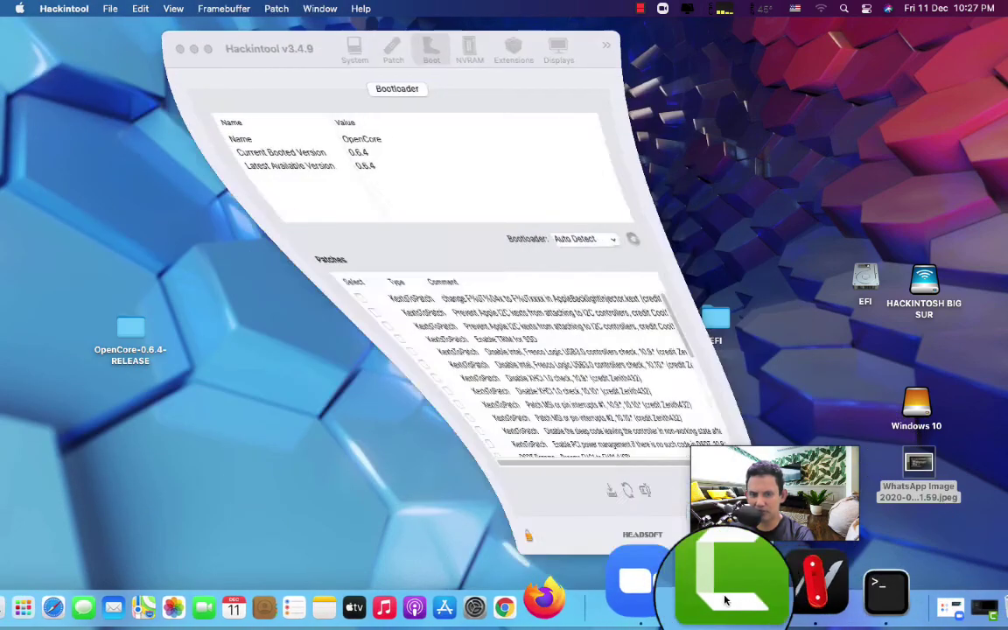
drag(746, 306, 758, 303)
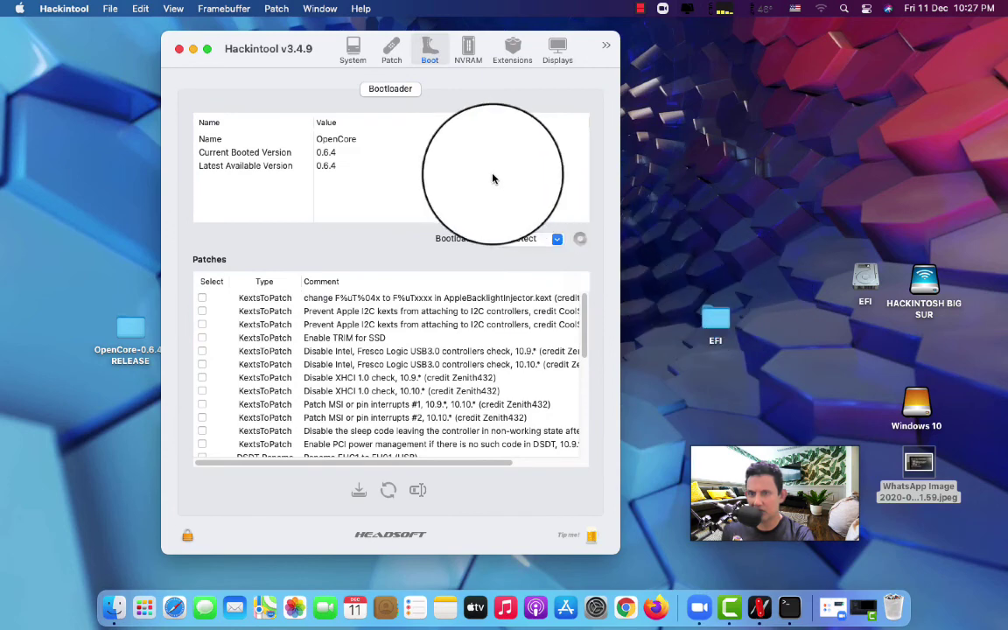